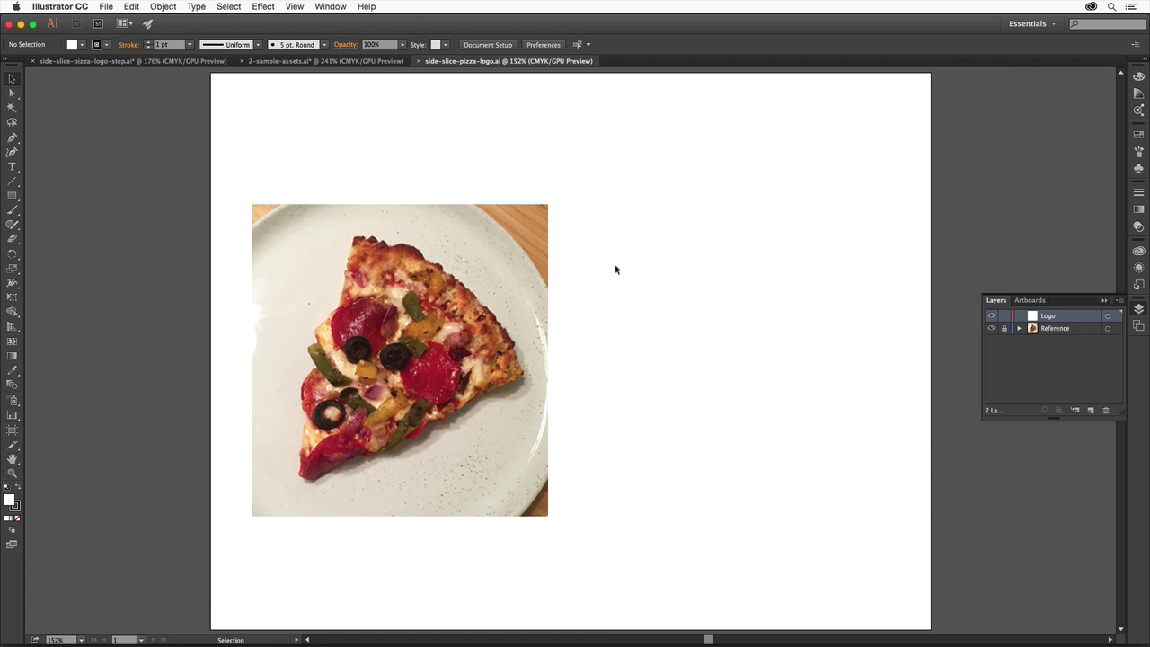
# Draw a 3.399 × 0.548 in rectangle right of the pizza photo and round its corners to 0.19 in
pyautogui.click(295, 7)
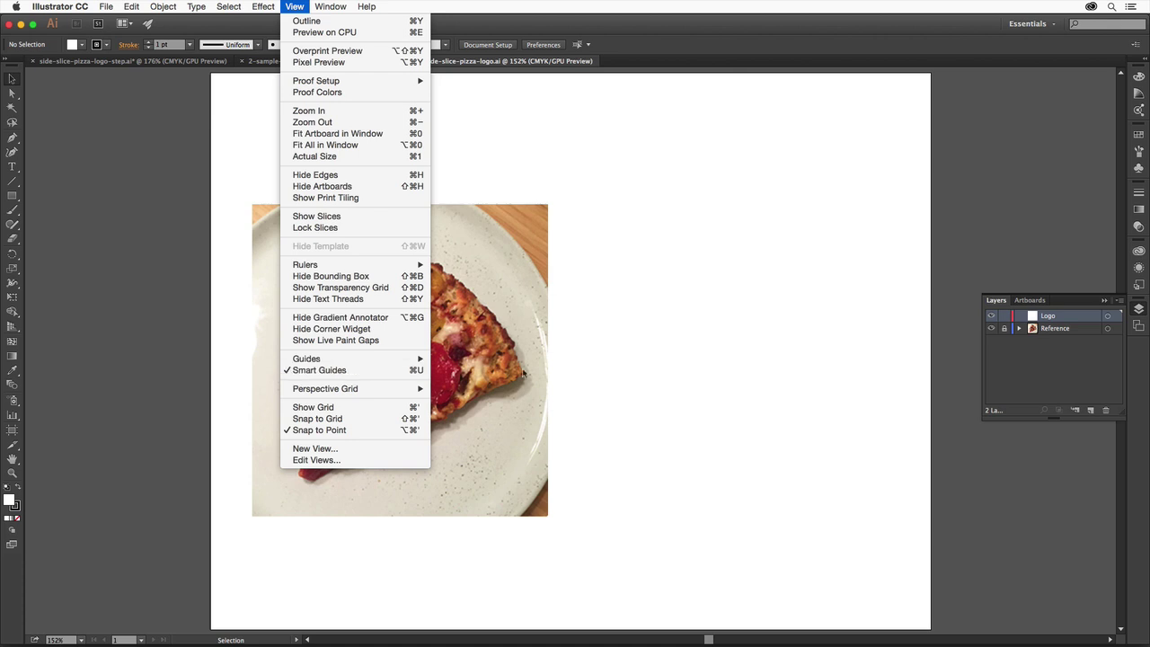
pyautogui.click(617, 375)
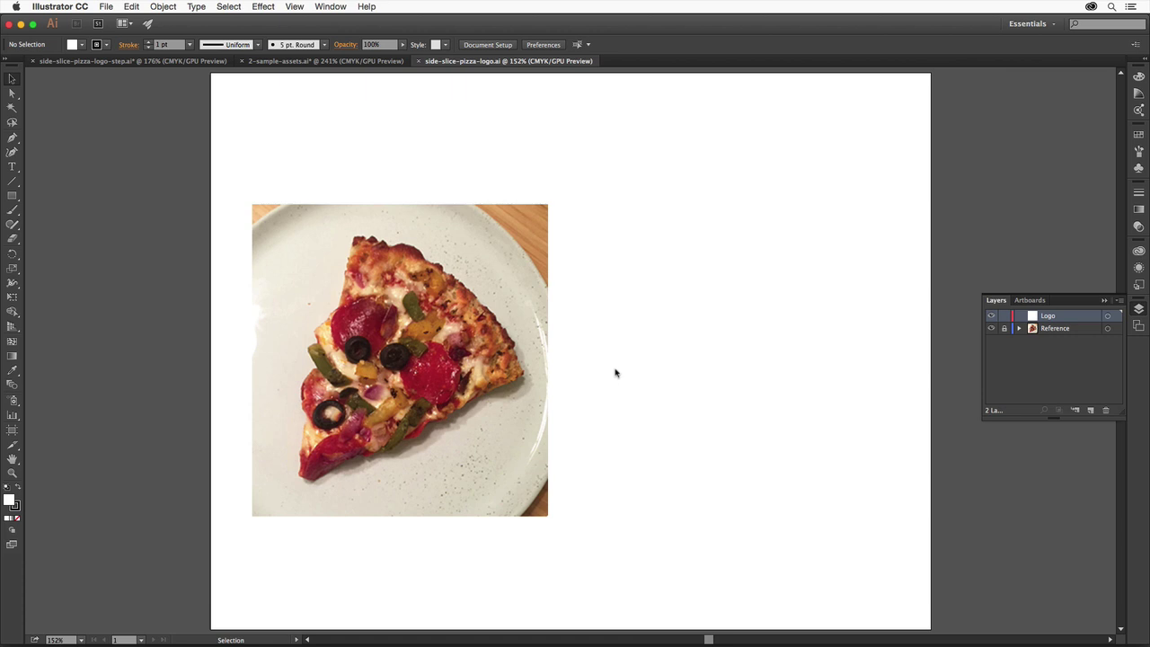
pyautogui.click(12, 196)
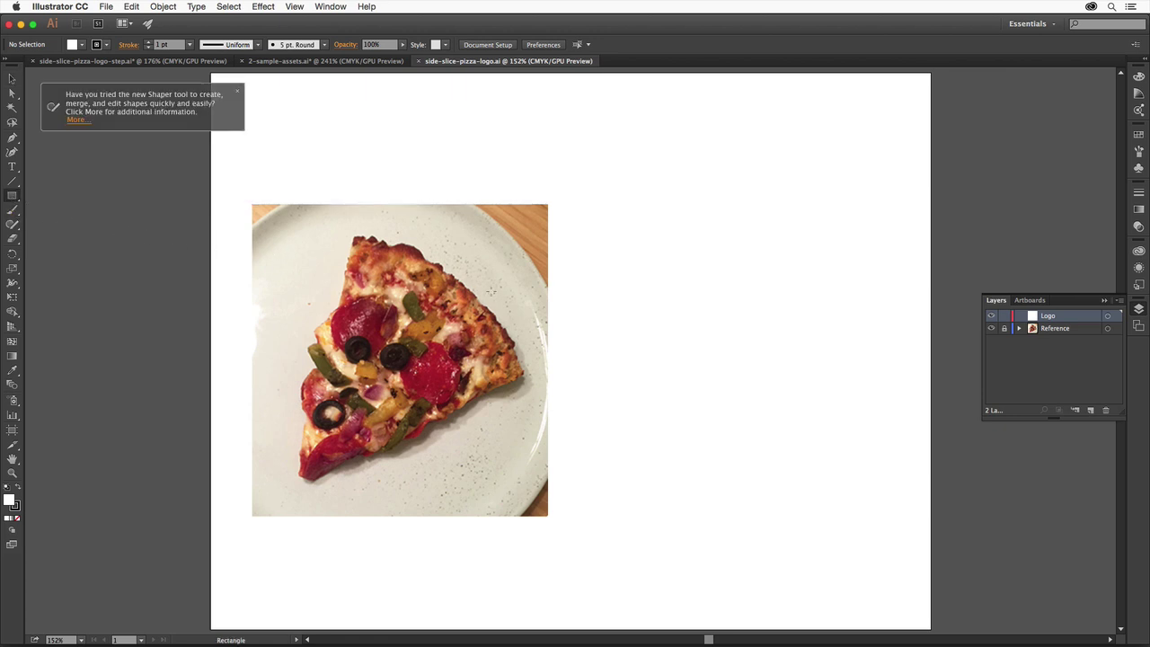
pyautogui.moveTo(632, 289); pyautogui.dragTo(854, 326)
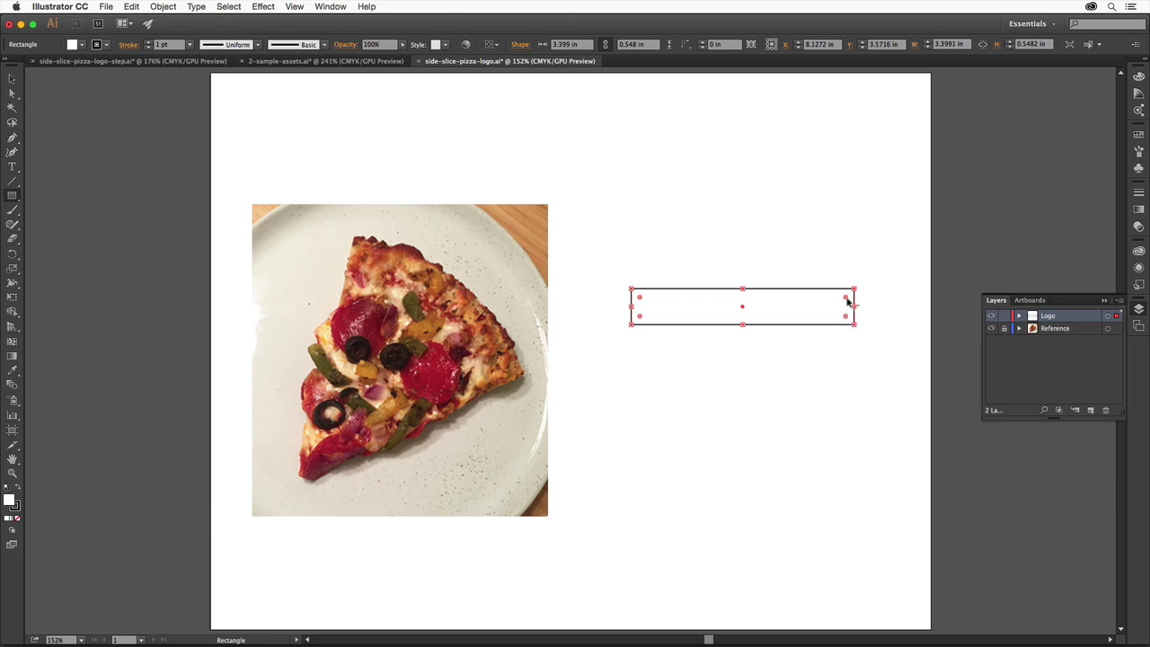
pyautogui.moveTo(845, 301); pyautogui.dragTo(841, 304)
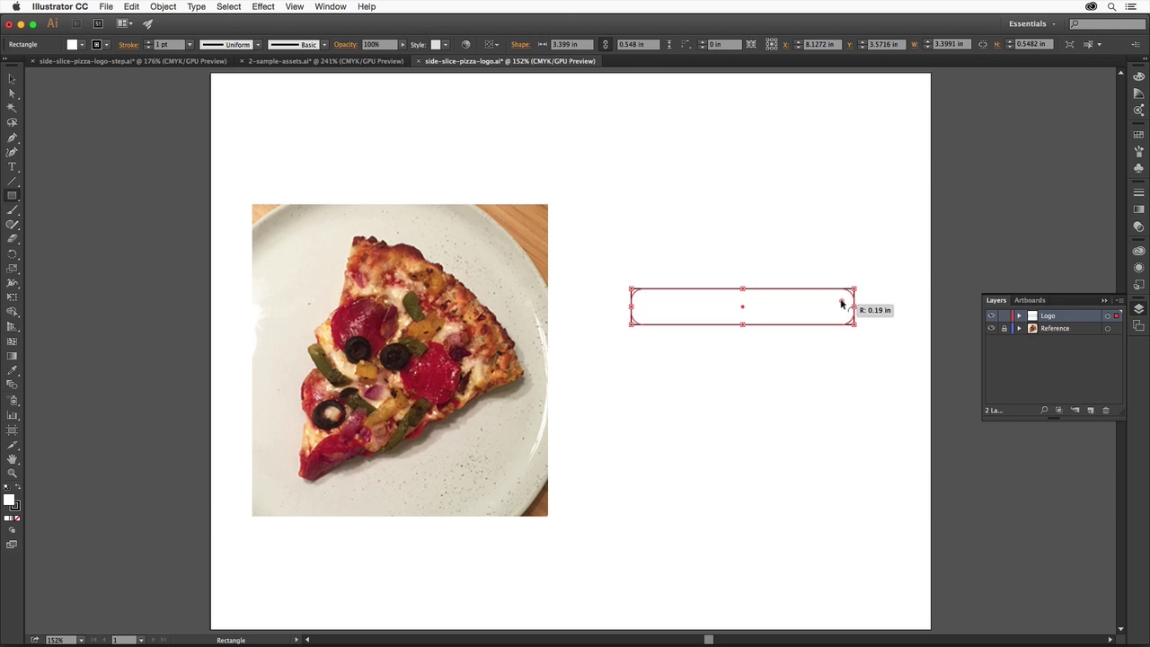
pyautogui.moveTo(841, 303); pyautogui.dragTo(842, 303)
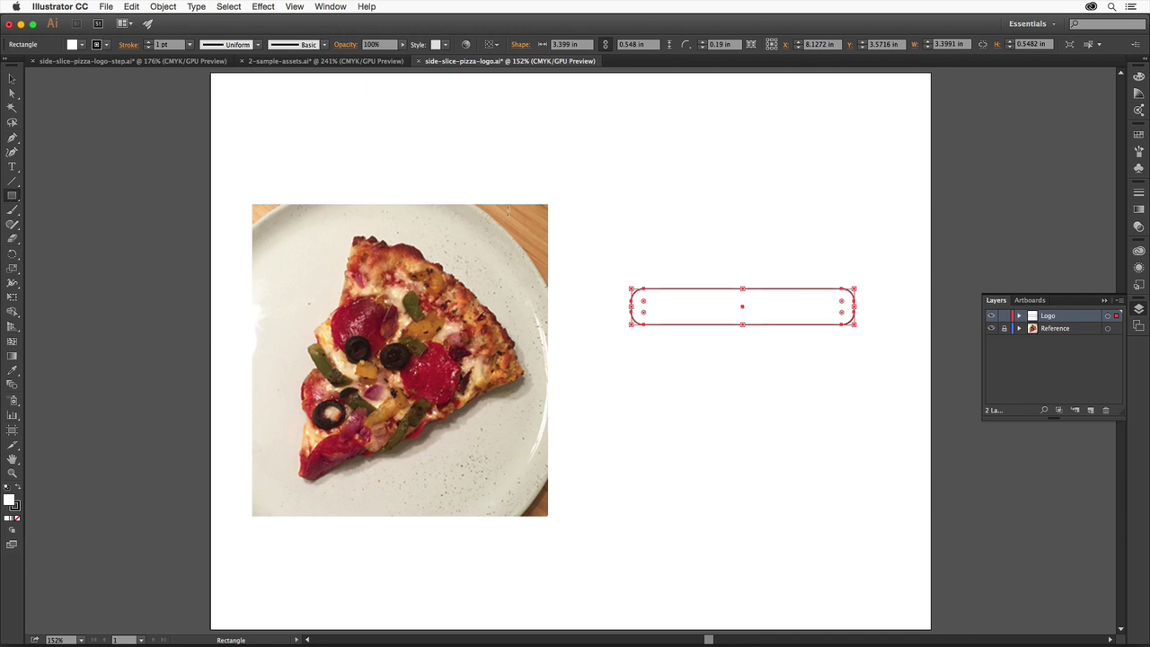
# Draw a hexagon below the crust, reduce it to three sides, and rotate it to point down
pyautogui.click(12, 196)
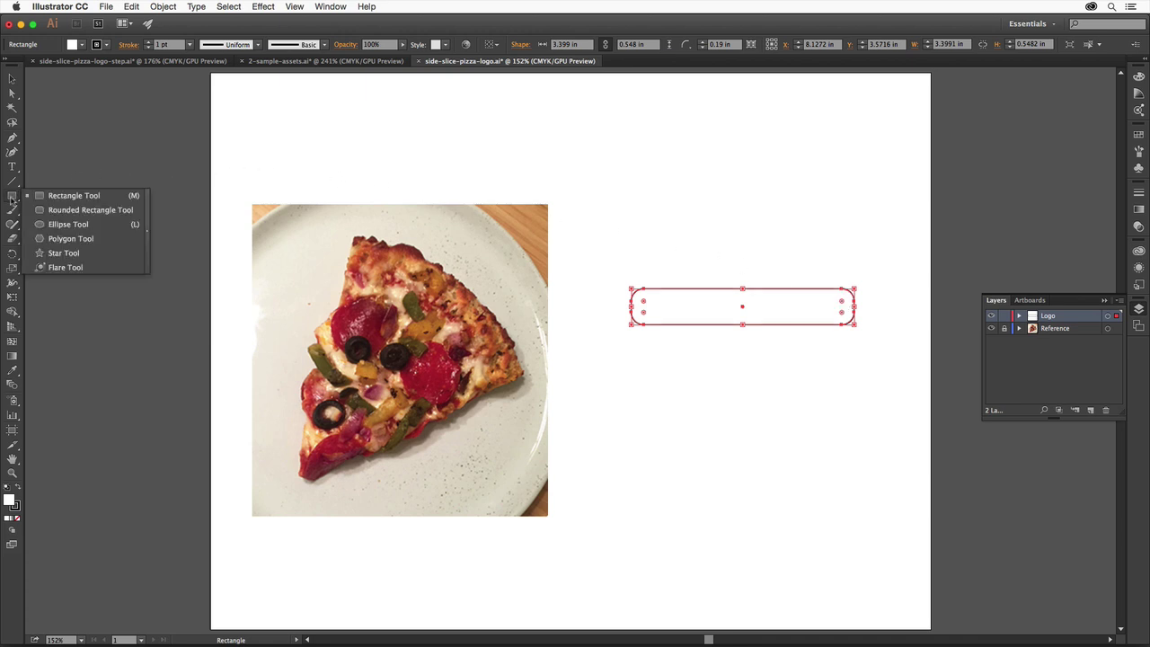
pyautogui.click(100, 240)
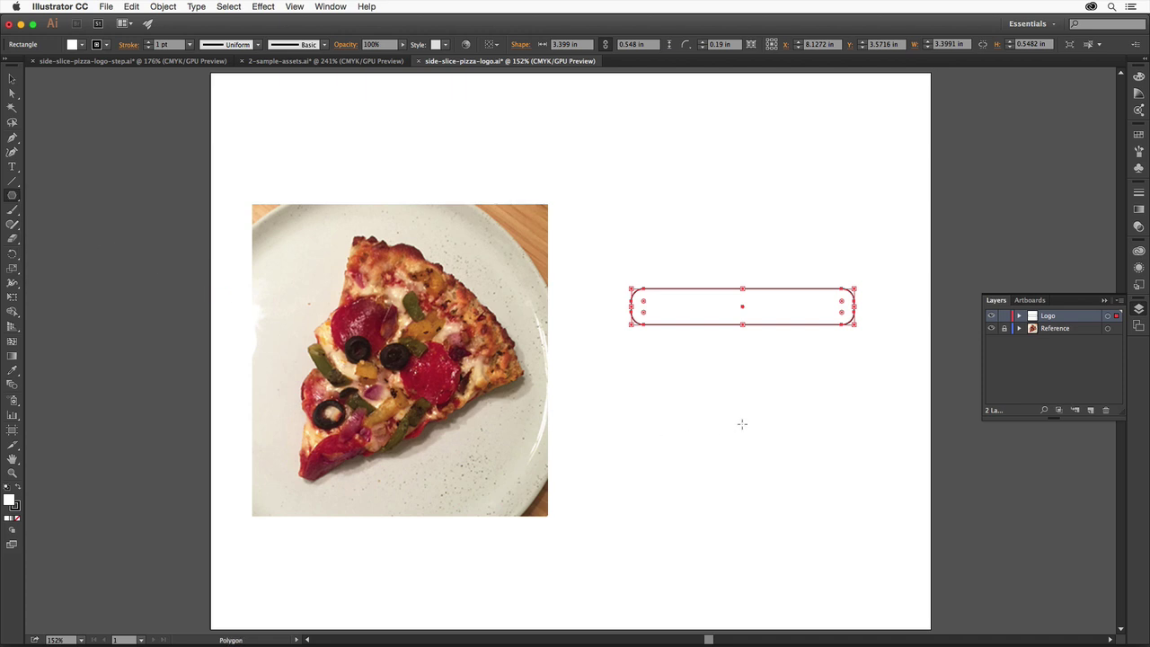
pyautogui.moveTo(742, 423)
pyautogui.mouseDown()
pyautogui.moveTo(788, 458)
pyautogui.moveTo(808, 497)
pyautogui.mouseUp()
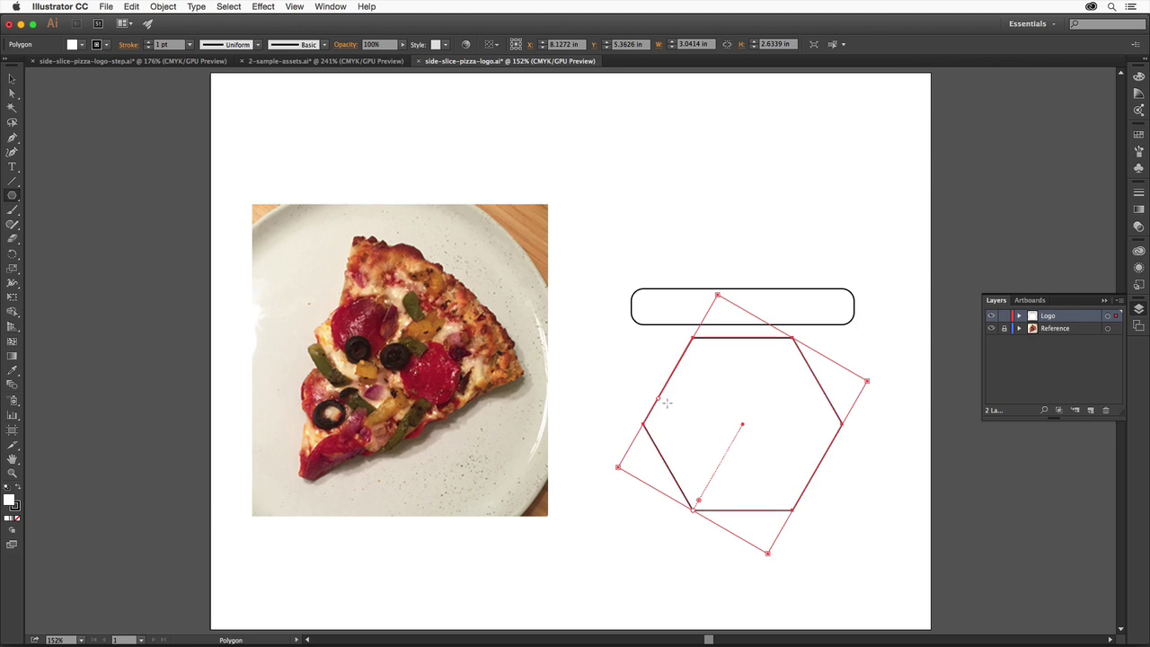
pyautogui.moveTo(659, 399); pyautogui.dragTo(632, 440)
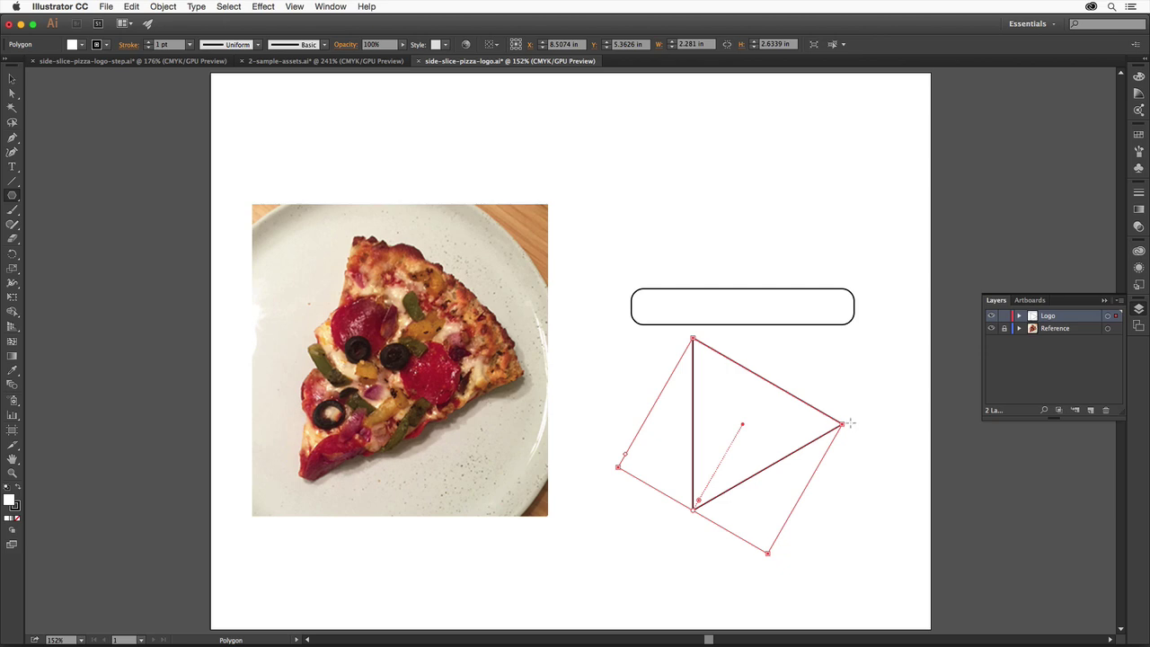
pyautogui.moveTo(847, 423); pyautogui.dragTo(708, 508)
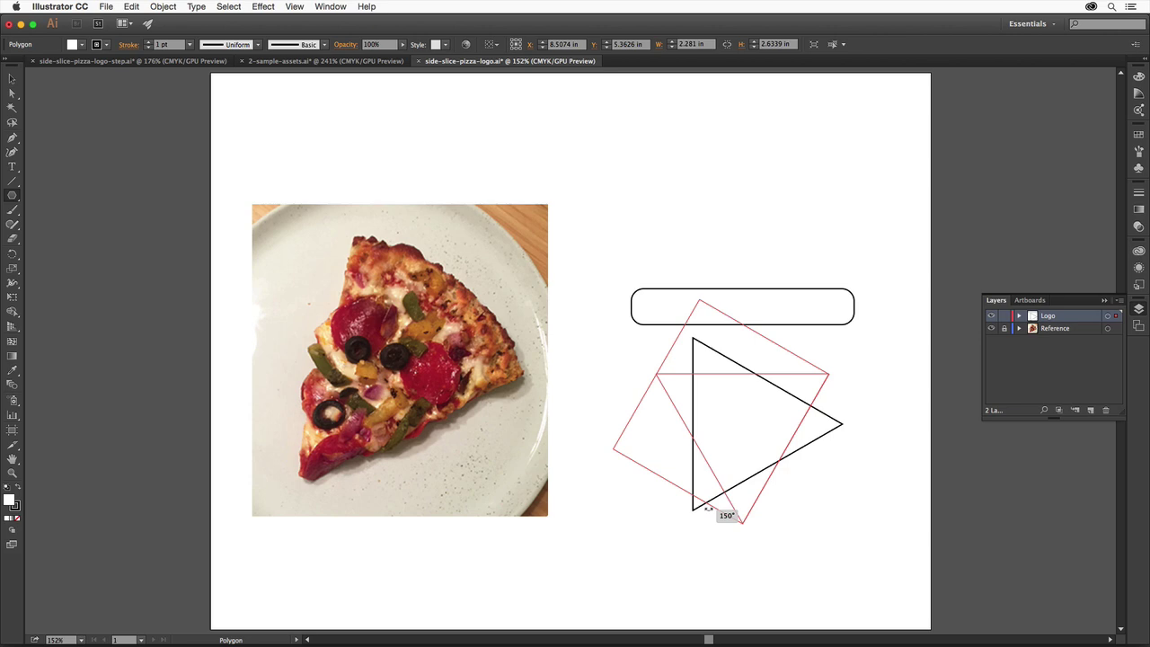
pyautogui.moveTo(708, 508); pyautogui.dragTo(708, 508)
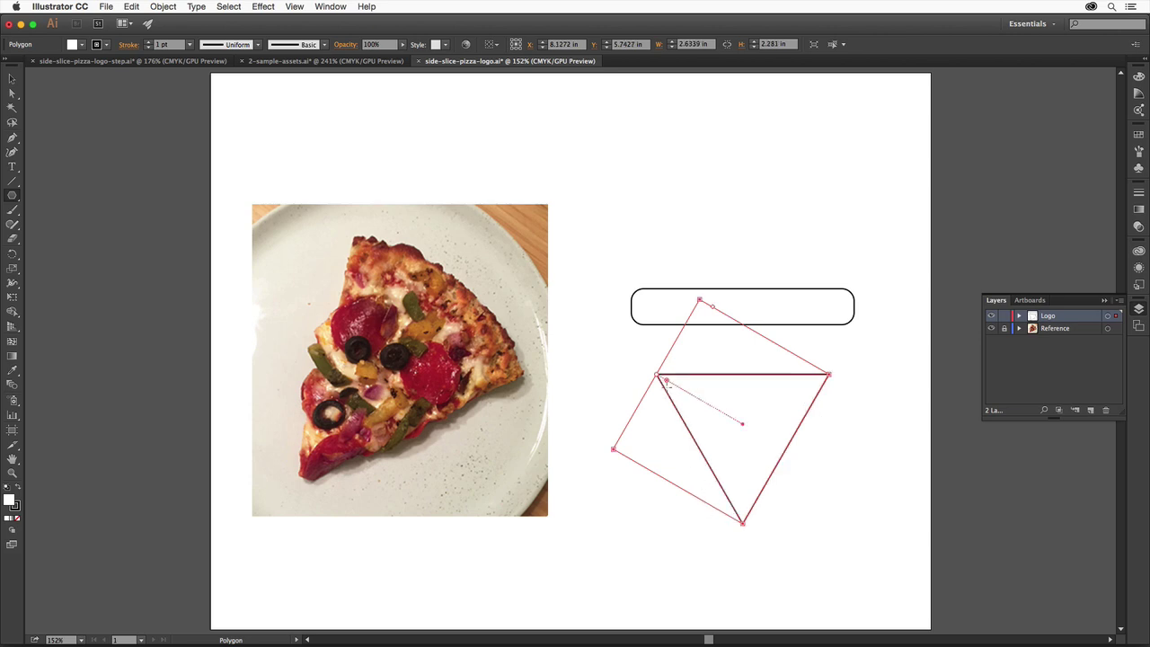
# Enlarge the triangle and move it up 0.79 in so its top edge sits inside the crust
pyautogui.moveTo(660, 377)
pyautogui.mouseDown()
pyautogui.moveTo(644, 360)
pyautogui.moveTo(649, 371)
pyautogui.mouseUp()
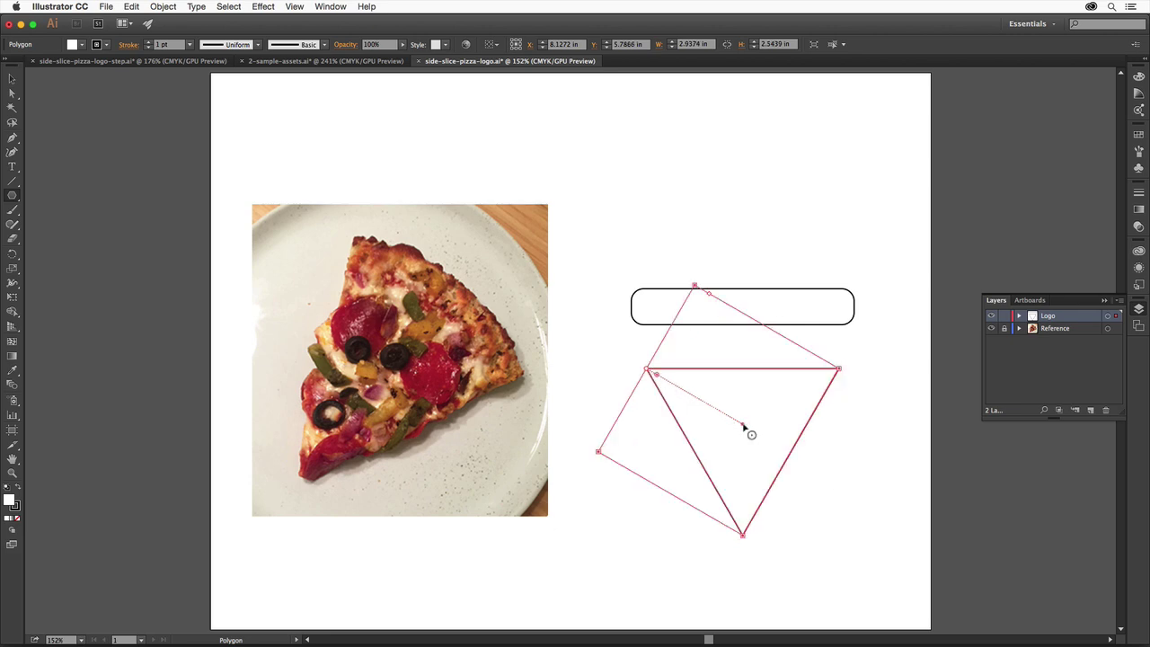
pyautogui.moveTo(741, 426); pyautogui.dragTo(744, 374)
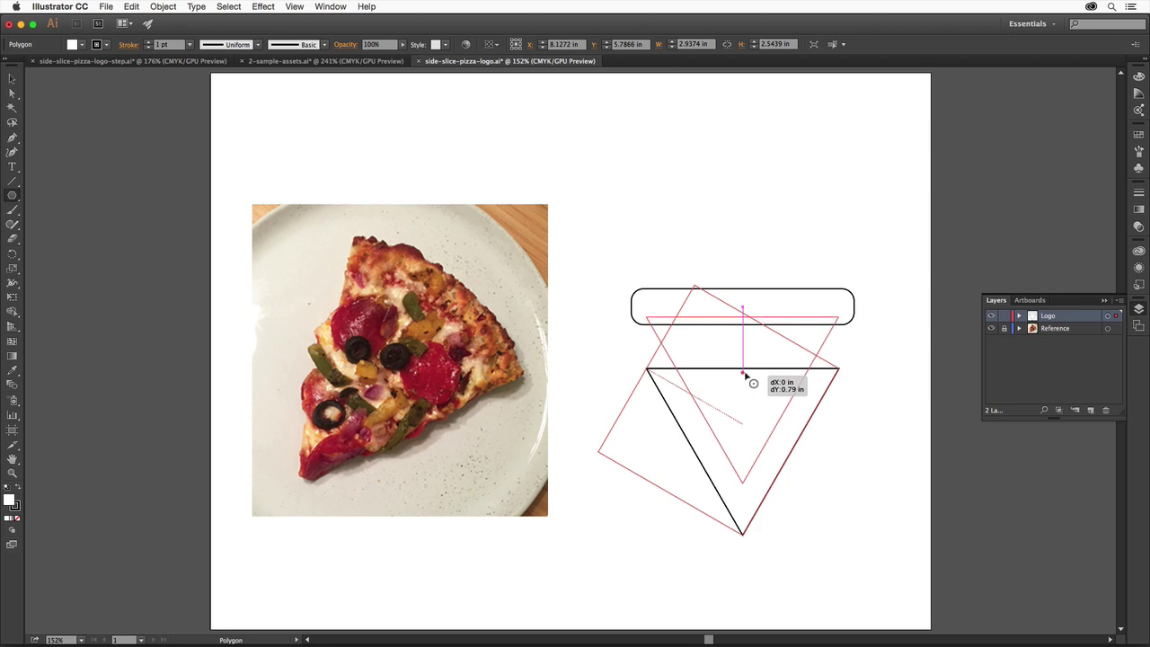
pyautogui.moveTo(743, 374); pyautogui.dragTo(744, 376)
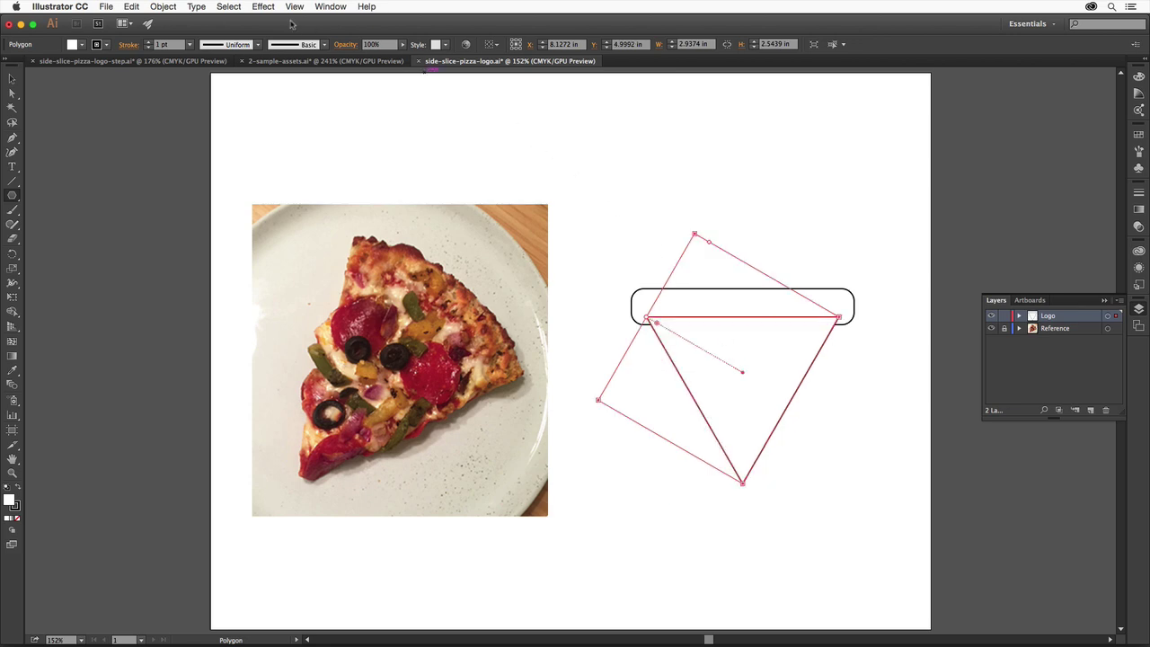
# Apply Object > Arrange > Send to Back to the triangle so the crust hides its top edge
pyautogui.click(153, 8)
pyautogui.moveTo(180, 32)
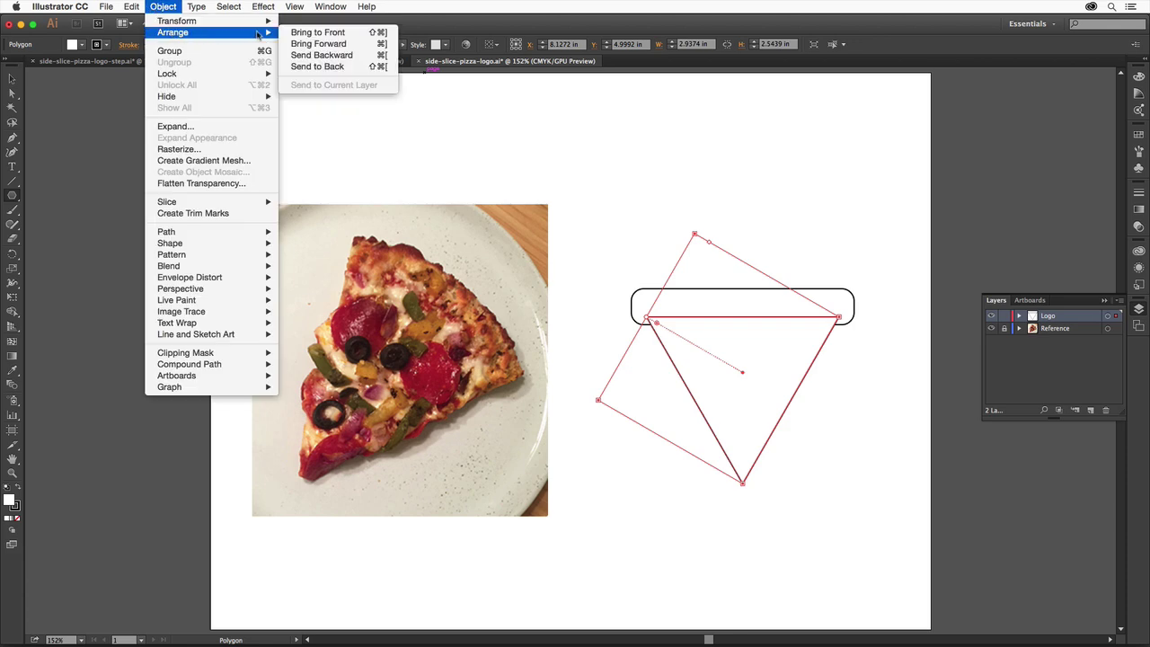
pyautogui.click(329, 71)
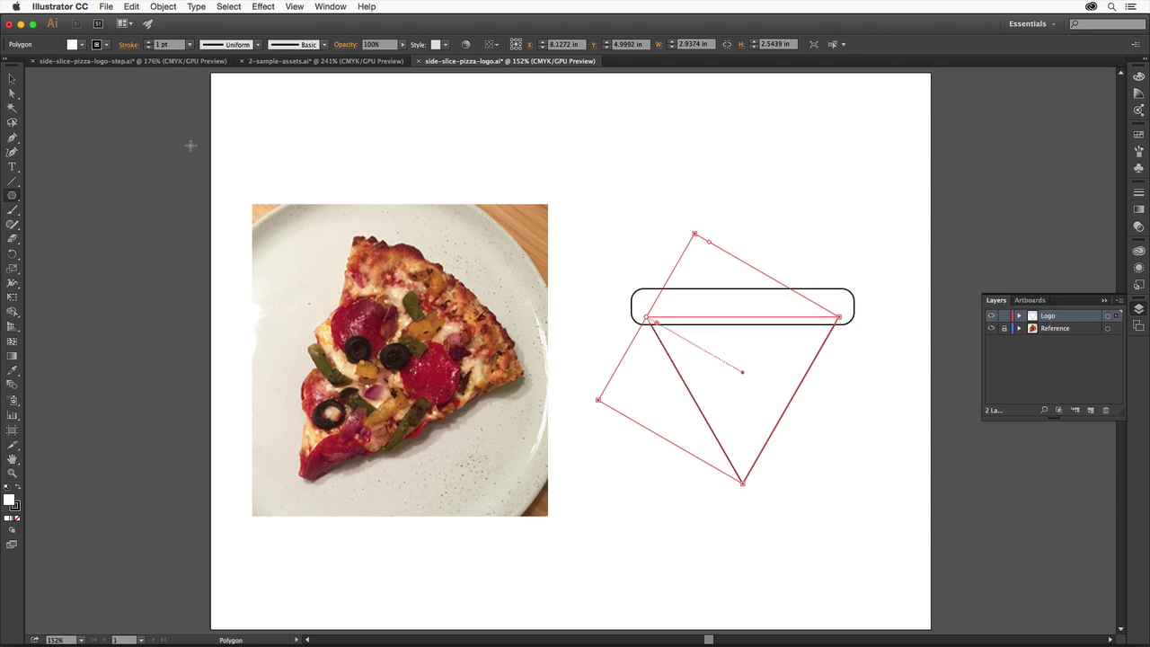
# Drag the triangle's bottom anchor straight down about 0.59 in to lengthen the slice
pyautogui.click(11, 93)
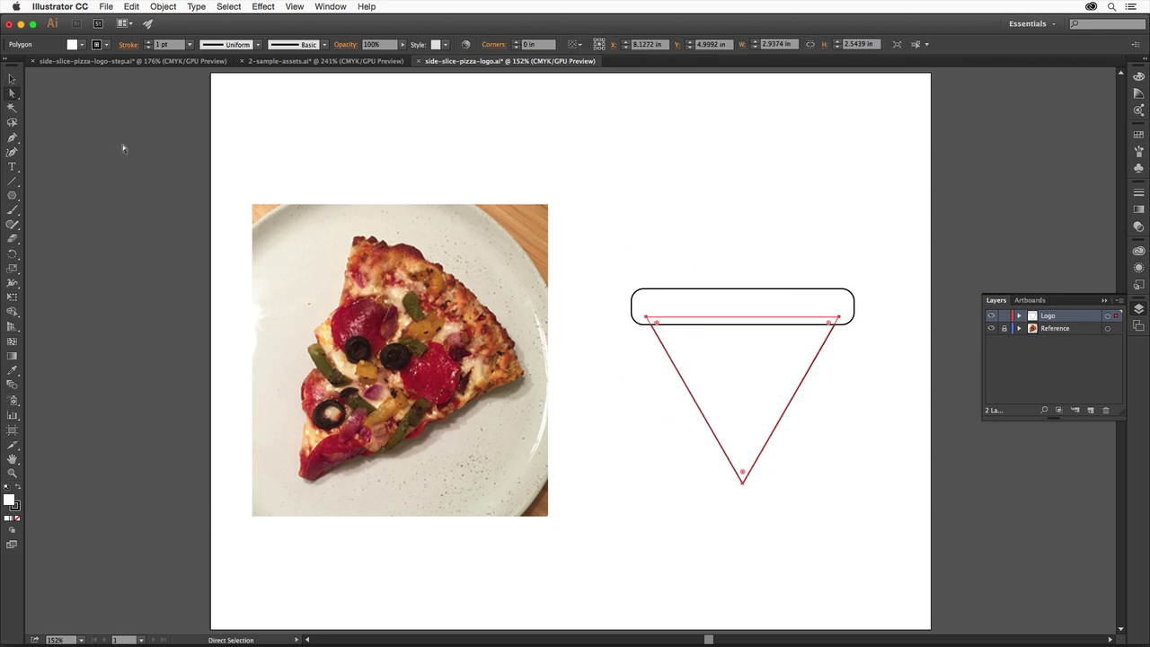
pyautogui.click(742, 485)
pyautogui.click(741, 485)
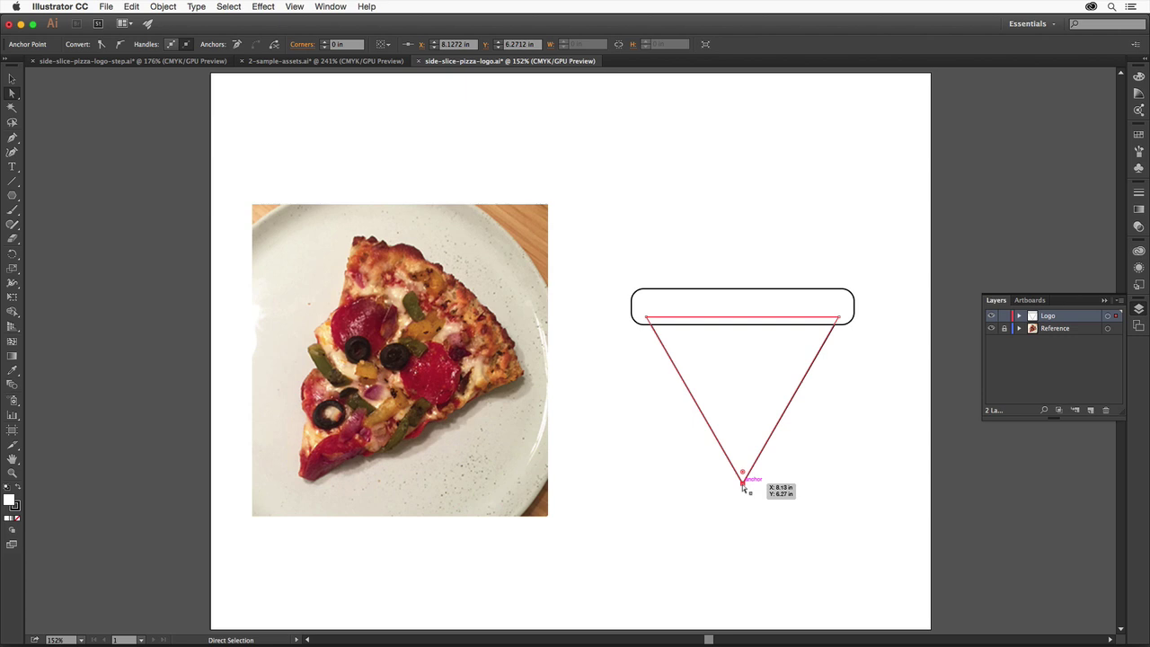
pyautogui.moveTo(742, 485); pyautogui.dragTo(742, 525)
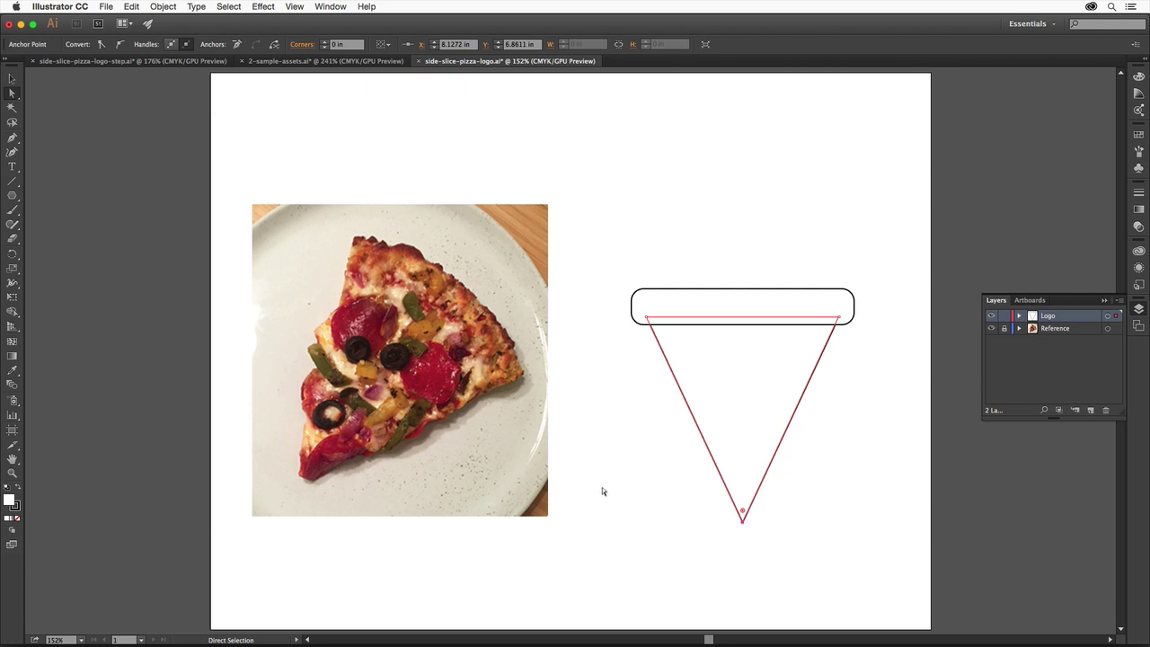
# Zoom to 200% on the slice and draw a 0.29 × 0.56 in upright rectangle above the crust
pyautogui.click(13, 473)
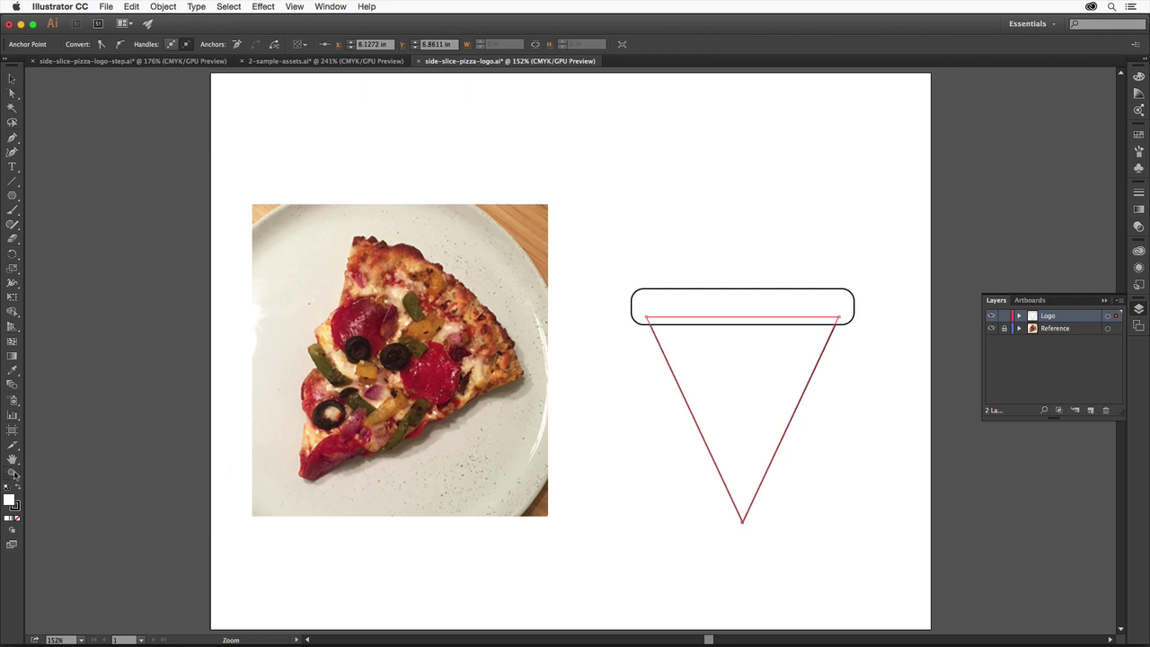
pyautogui.click(739, 270)
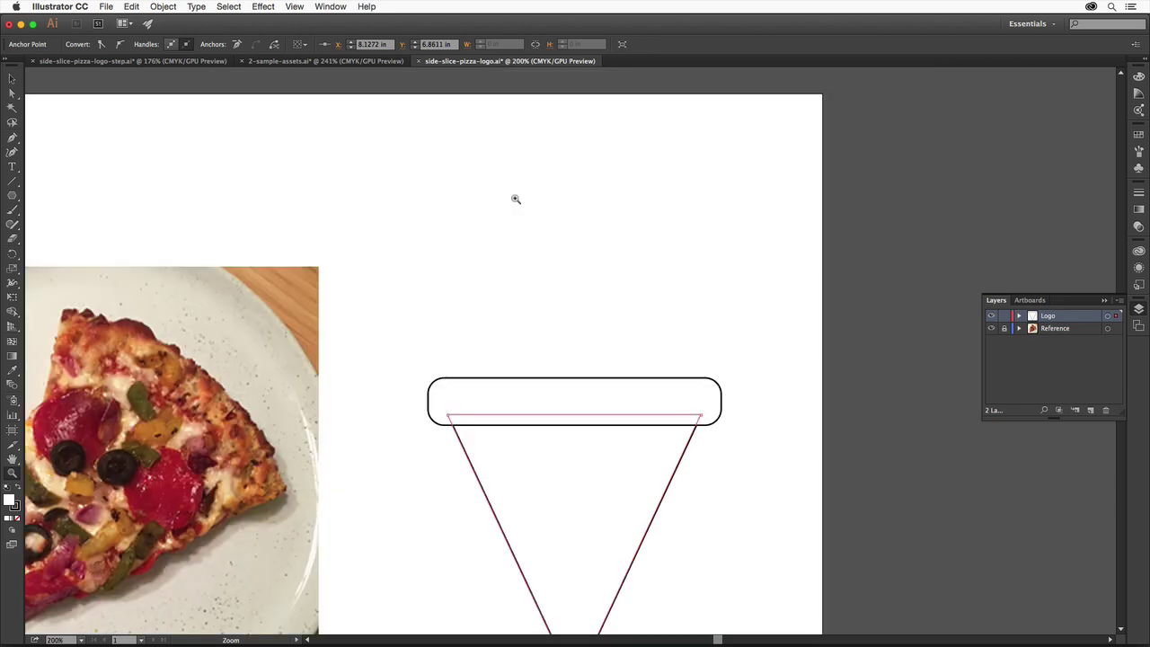
pyautogui.click(12, 194)
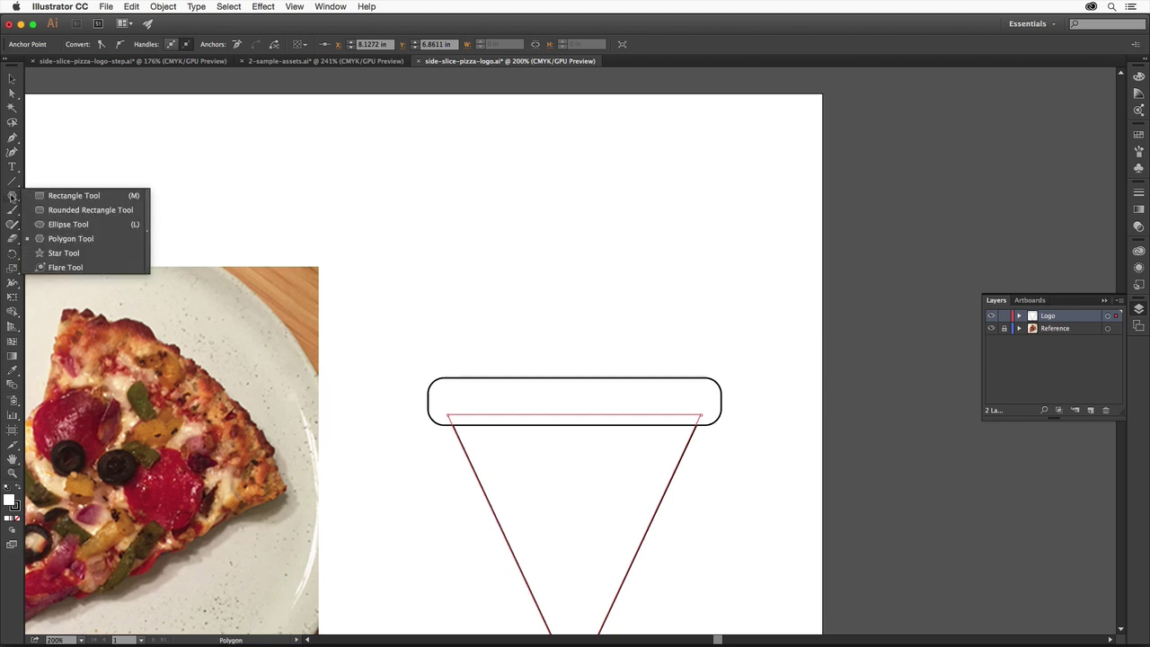
pyautogui.click(104, 196)
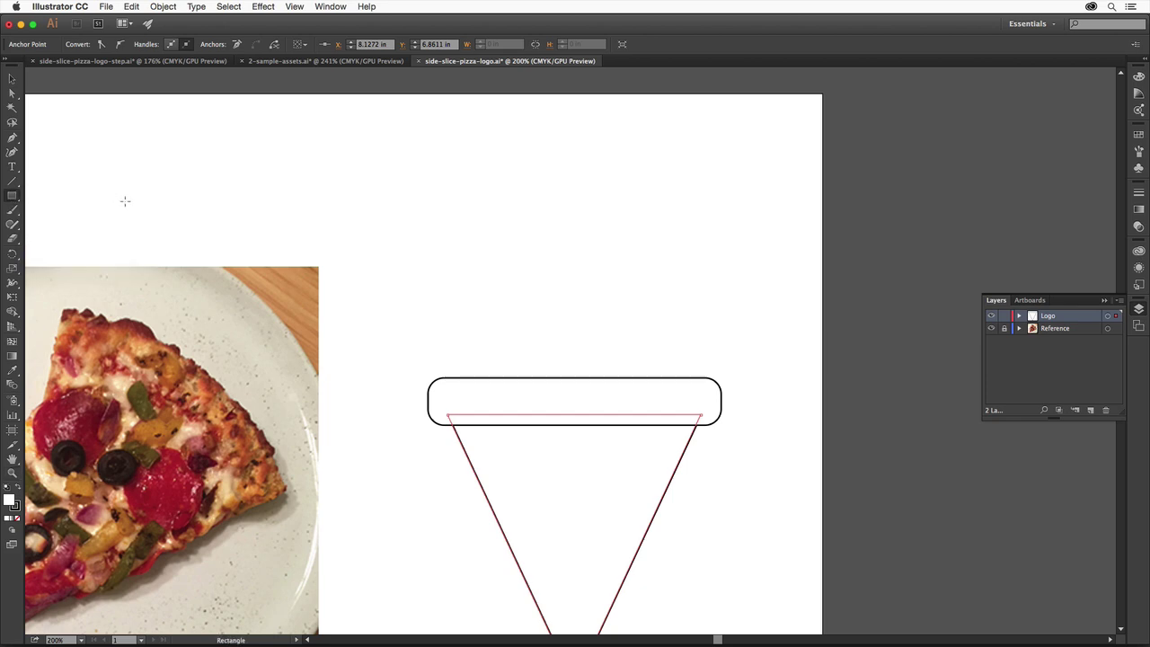
pyautogui.moveTo(460, 250); pyautogui.dragTo(486, 299)
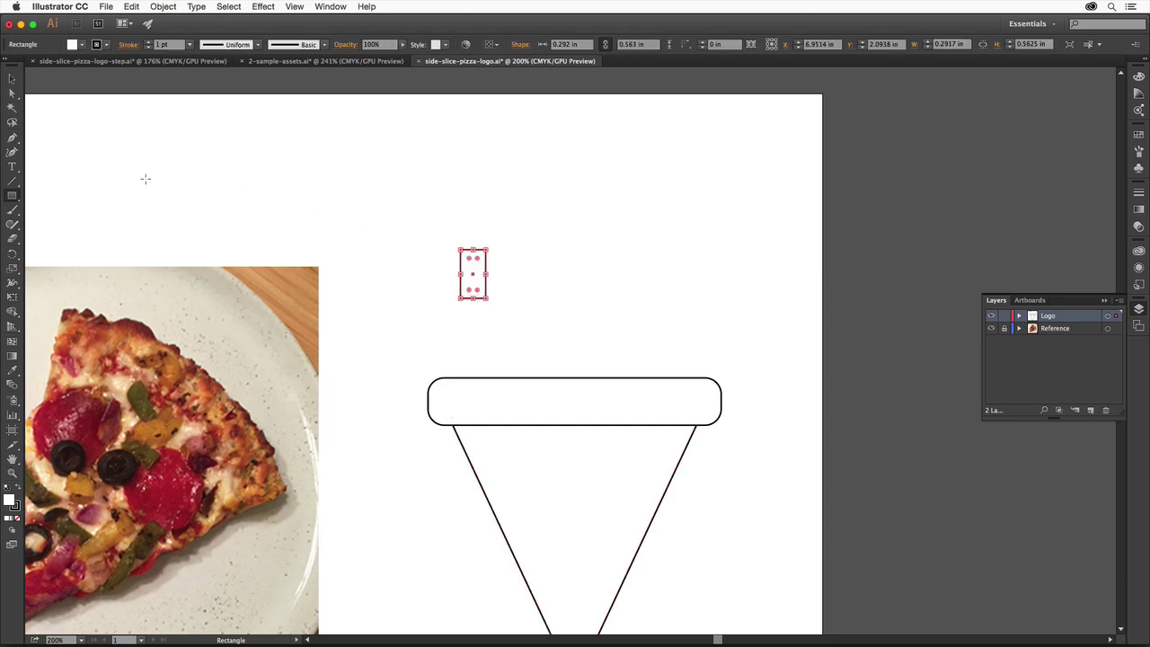
# Draw a 0.976 in pepperoni circle with the Ellipse Tool next to the small rectangle
pyautogui.click(12, 195)
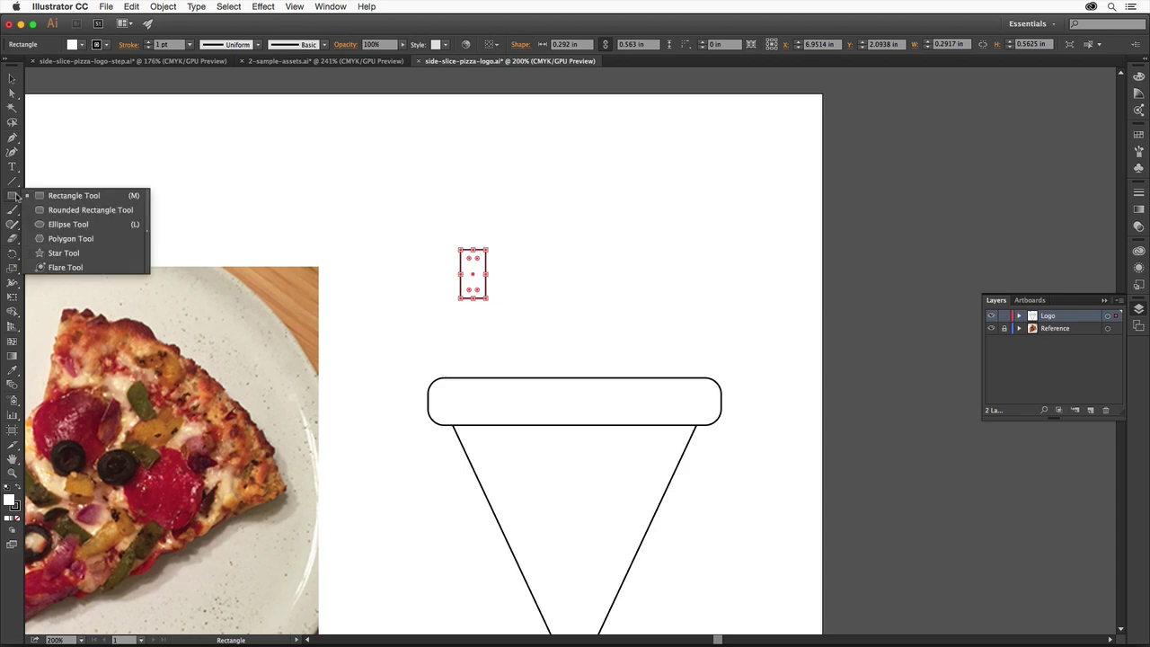
pyautogui.click(65, 225)
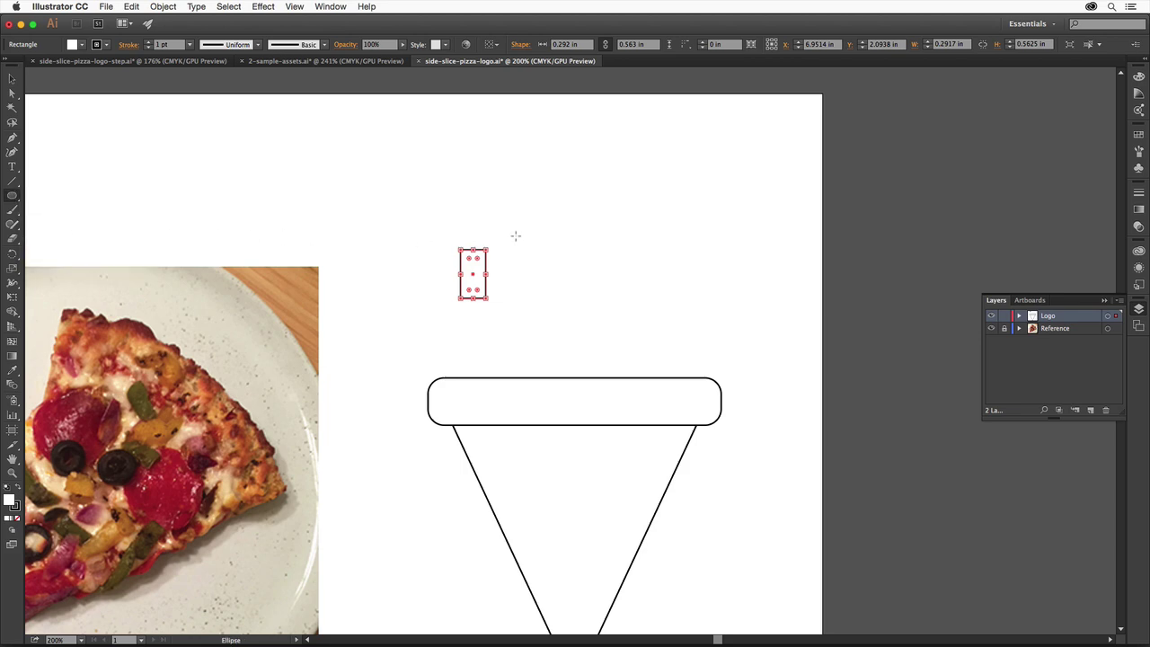
pyautogui.moveTo(517, 229); pyautogui.dragTo(600, 313)
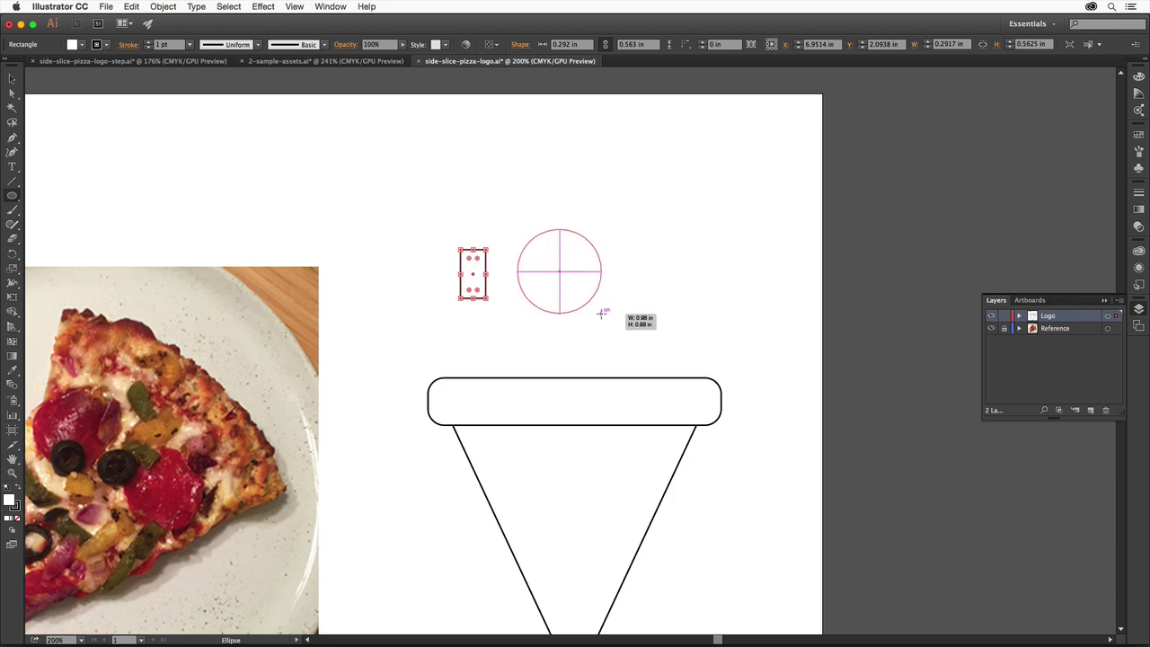
pyautogui.moveTo(601, 313); pyautogui.dragTo(601, 313)
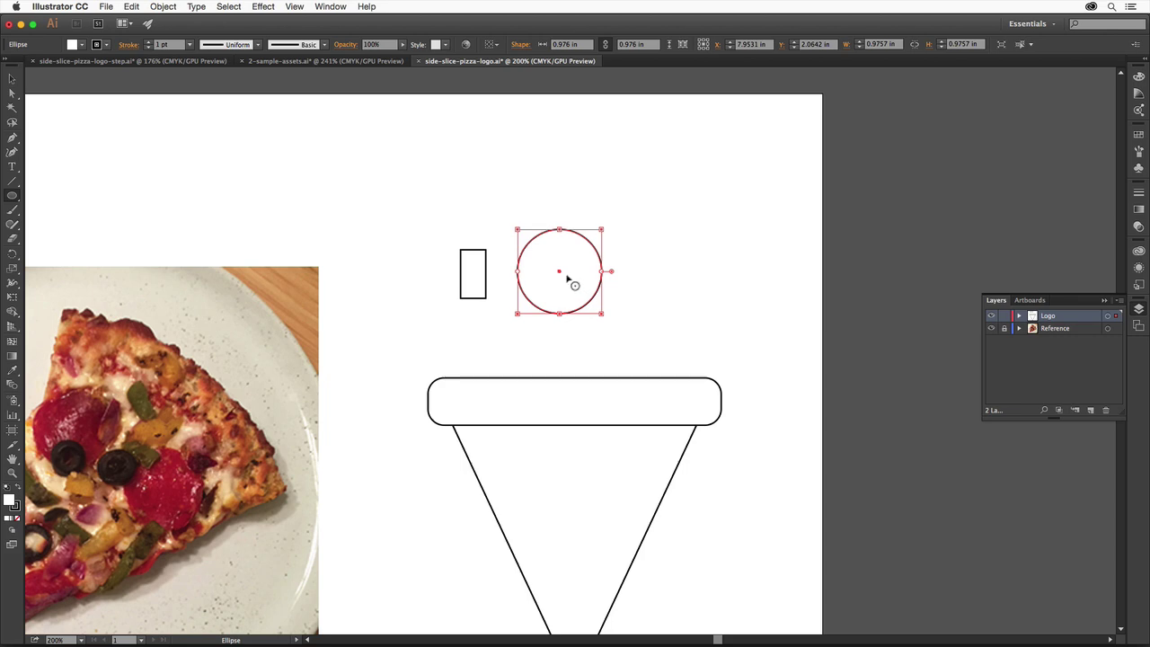
# Duplicate the circle off to the right of the artboard and paste a copy in front of it
pyautogui.press('a')
pyautogui.moveTo(559, 274); pyautogui.dragTo(905, 227)
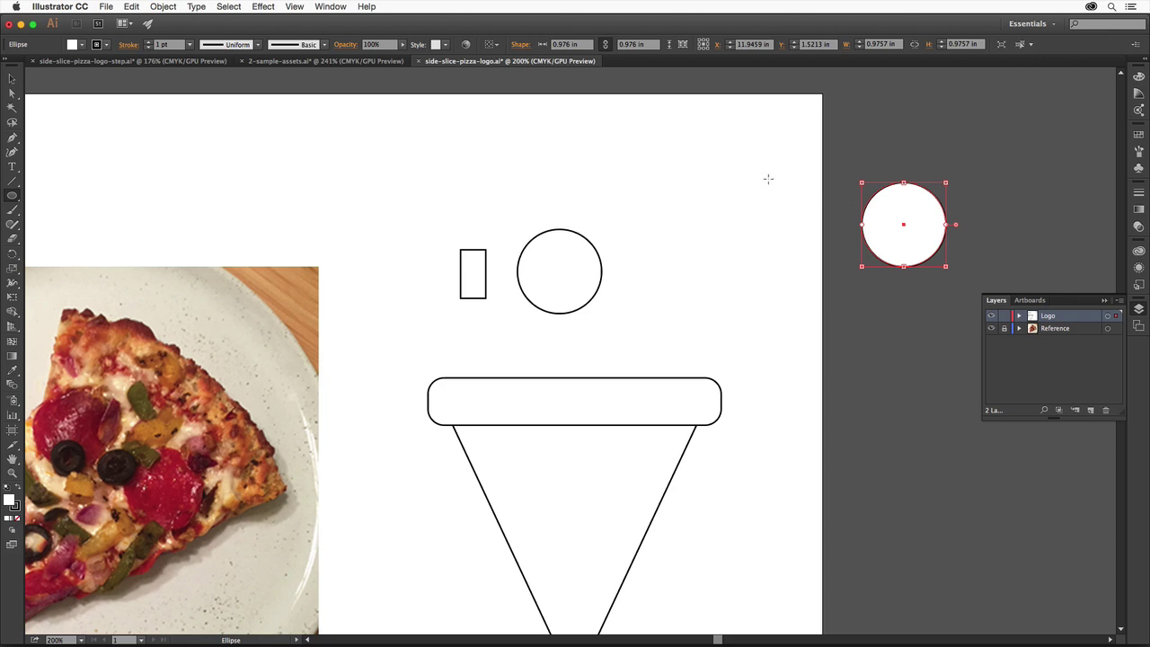
pyautogui.click(131, 7)
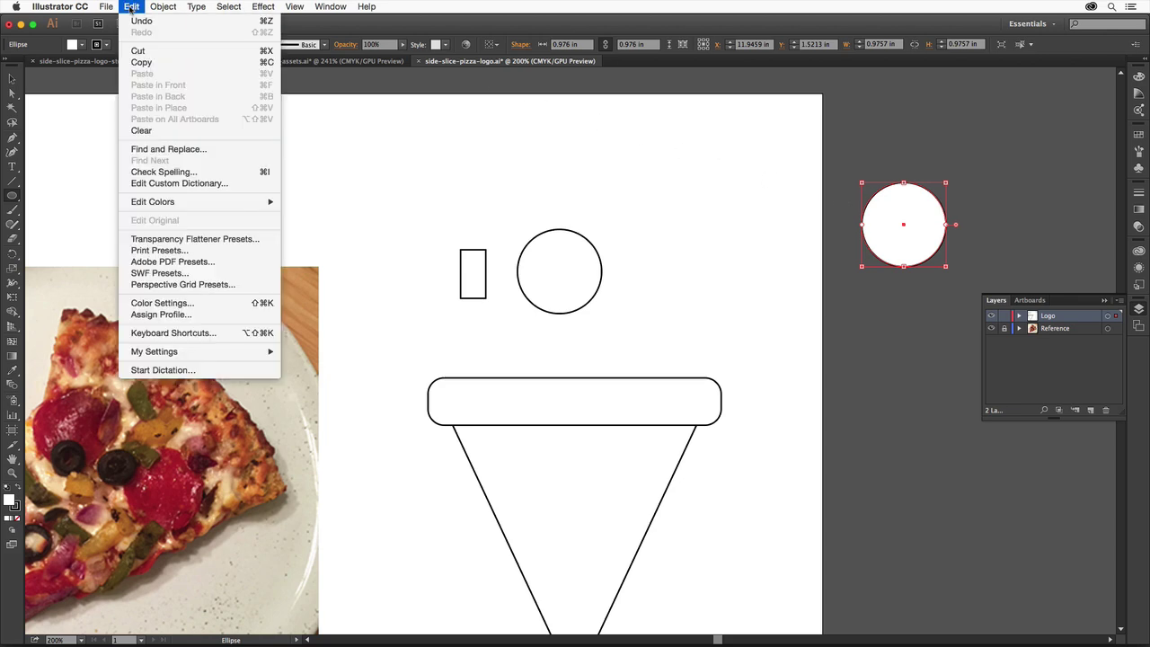
pyautogui.click(137, 62)
pyautogui.click(131, 6)
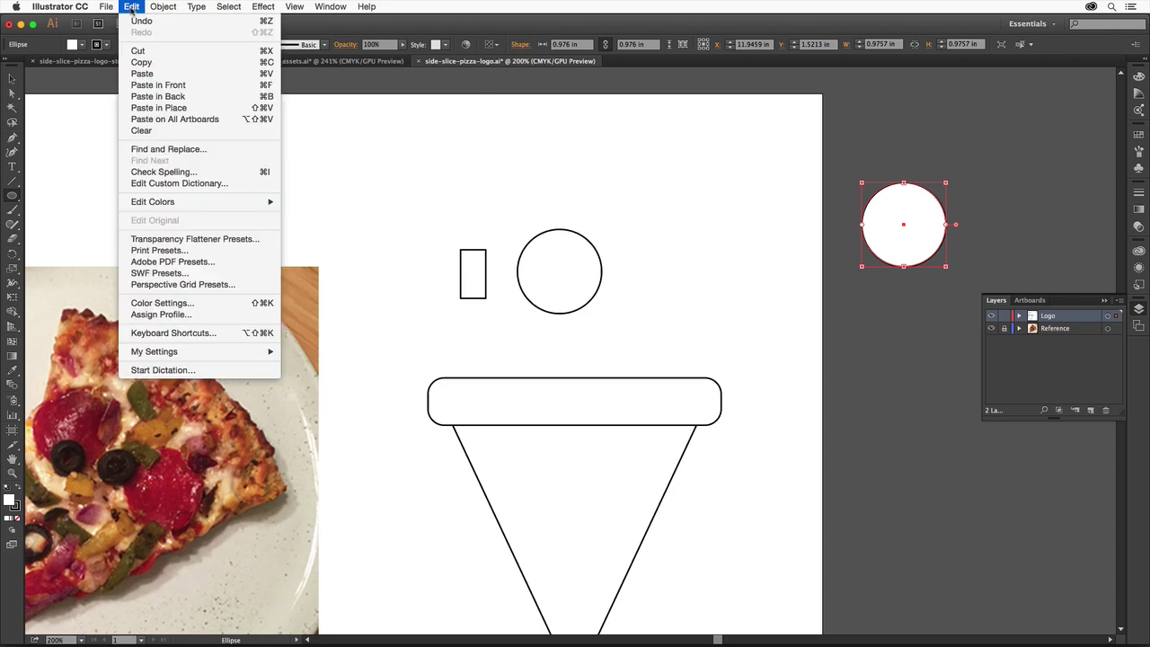
pyautogui.click(153, 87)
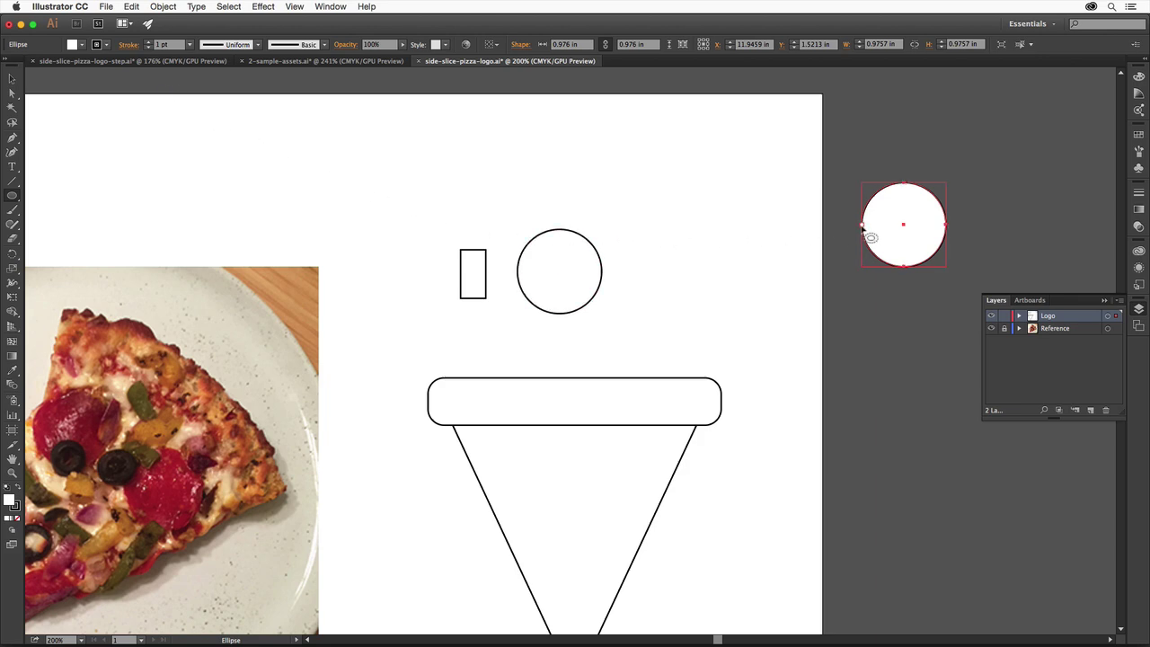
# Draw a smaller centred circle inside the copy, then select both circles and scale them down
pyautogui.moveTo(902, 223); pyautogui.dragTo(881, 232)
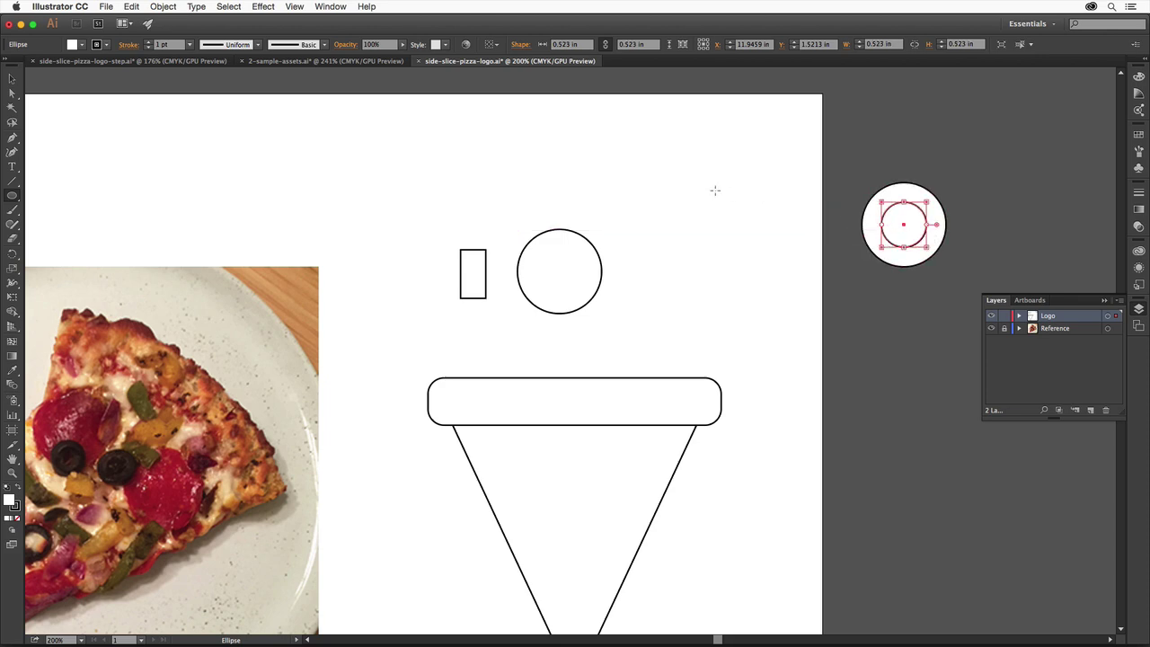
pyautogui.click(13, 79)
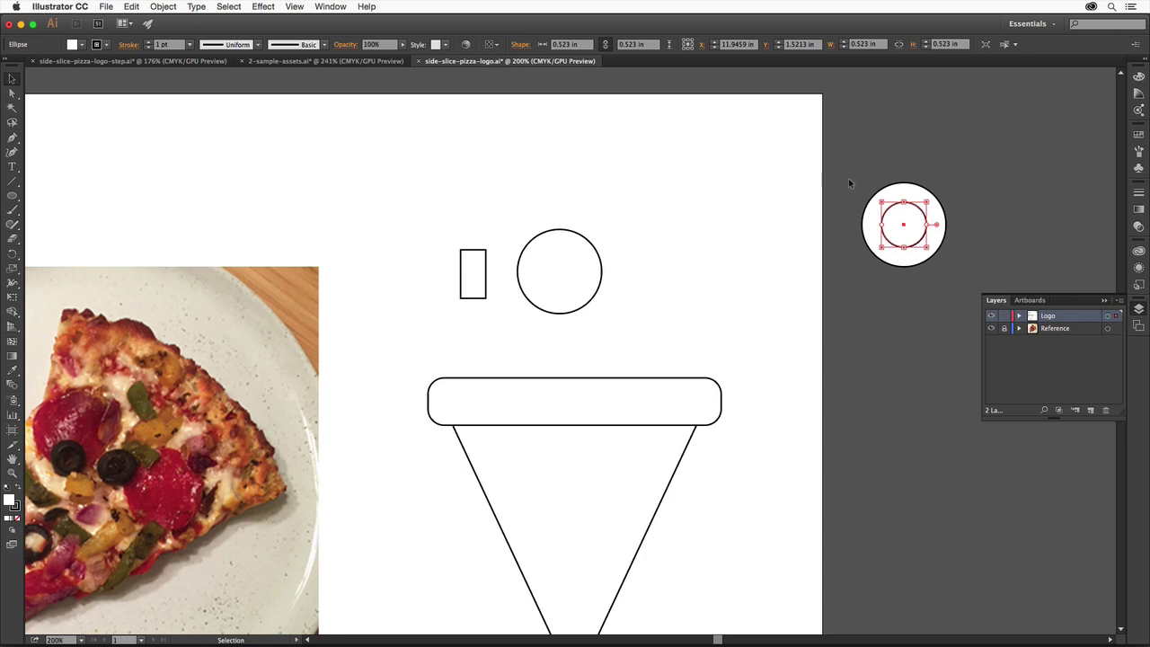
pyautogui.moveTo(849, 183); pyautogui.dragTo(975, 272)
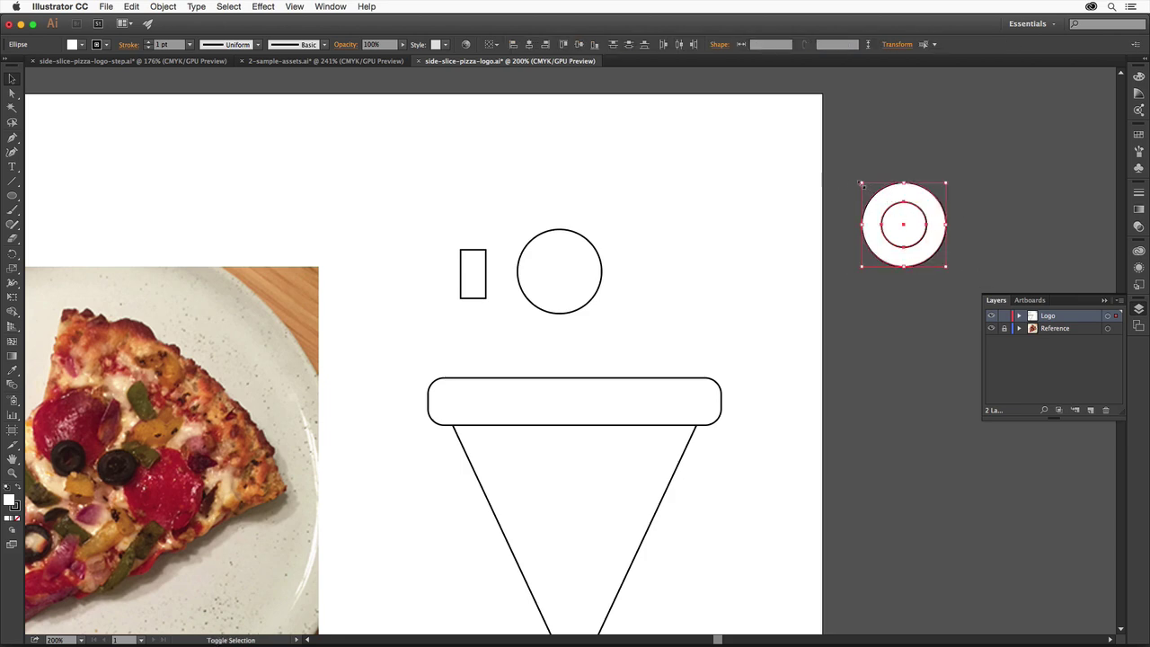
pyautogui.moveTo(862, 183); pyautogui.dragTo(887, 221)
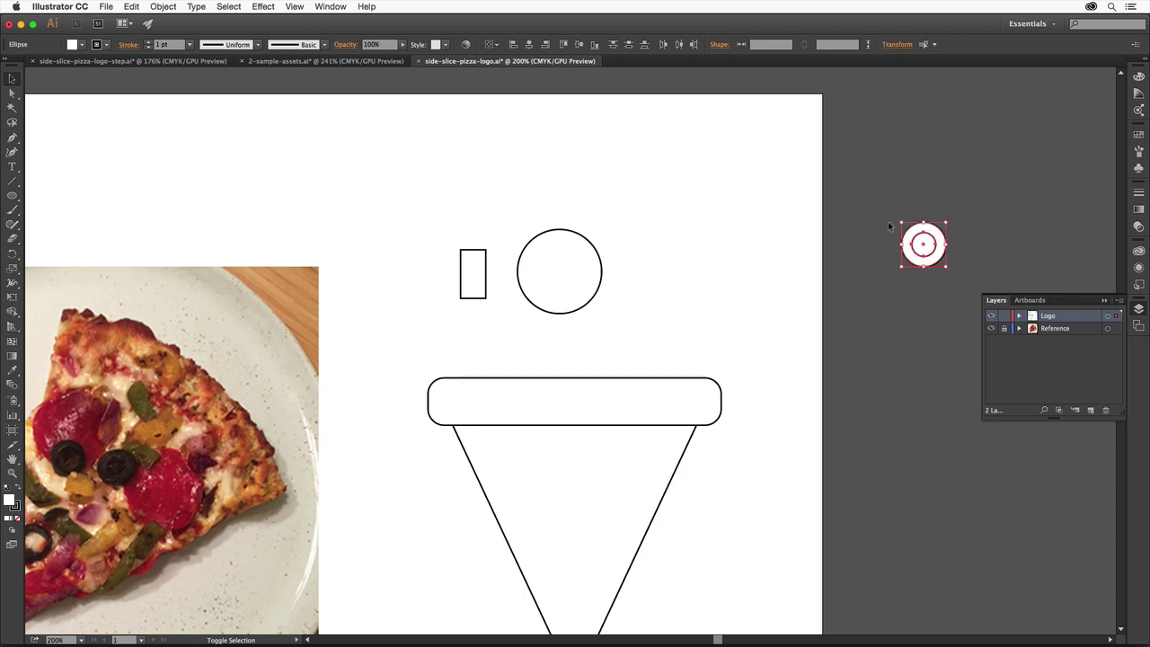
# Remove the inner circle with Shape Builder and move the 0.5161 in ring beside the pepperoni
pyautogui.click(13, 313)
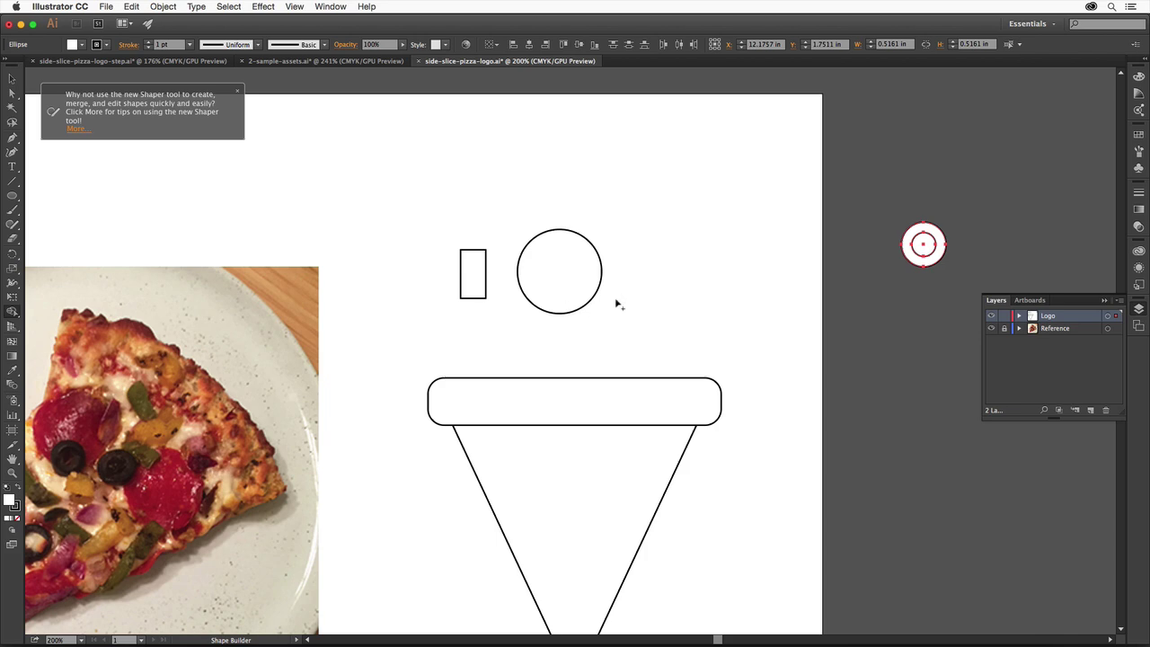
pyautogui.keyDown('alt'); pyautogui.click(925, 247); pyautogui.keyUp('alt')
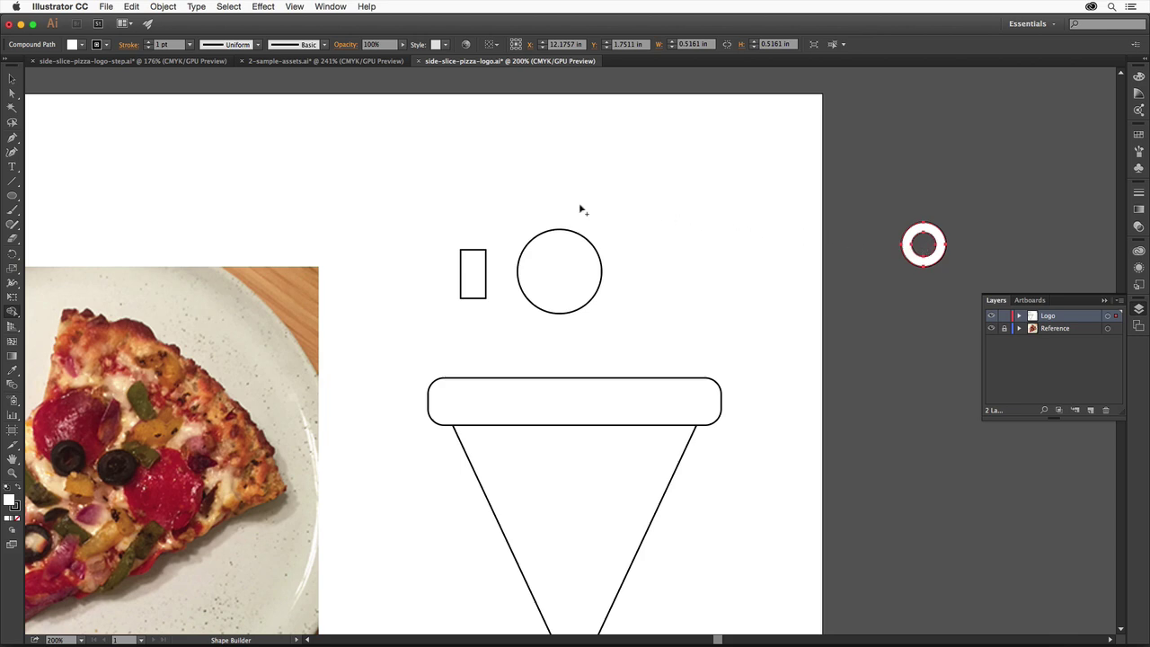
pyautogui.click(13, 79)
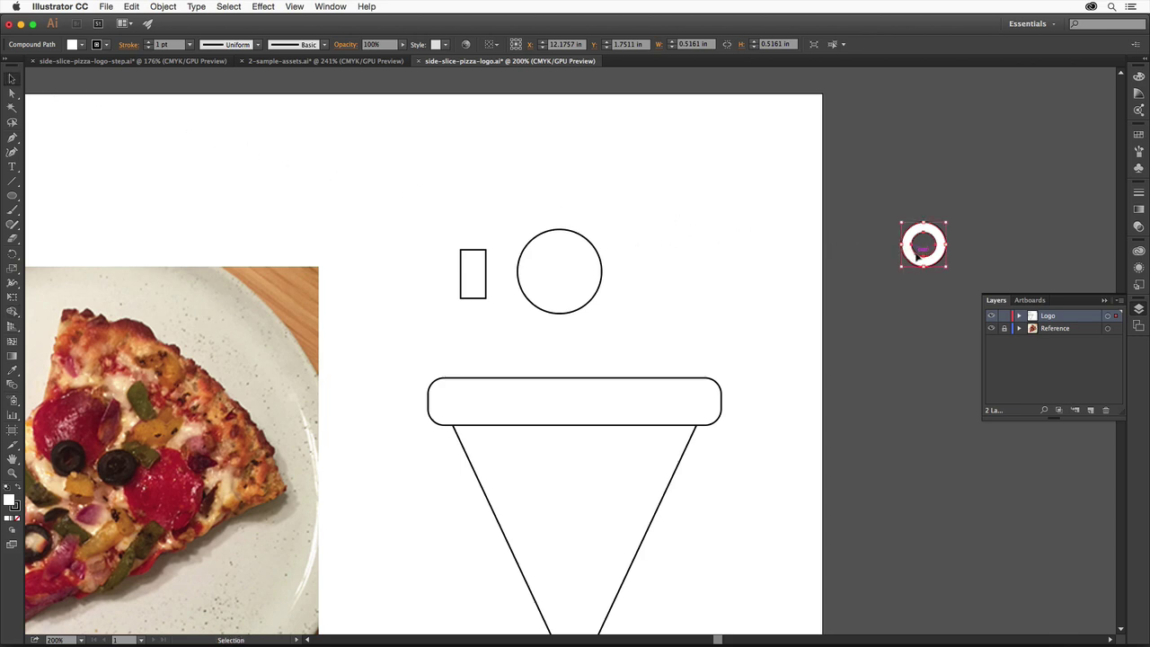
pyautogui.moveTo(910, 255); pyautogui.dragTo(631, 285)
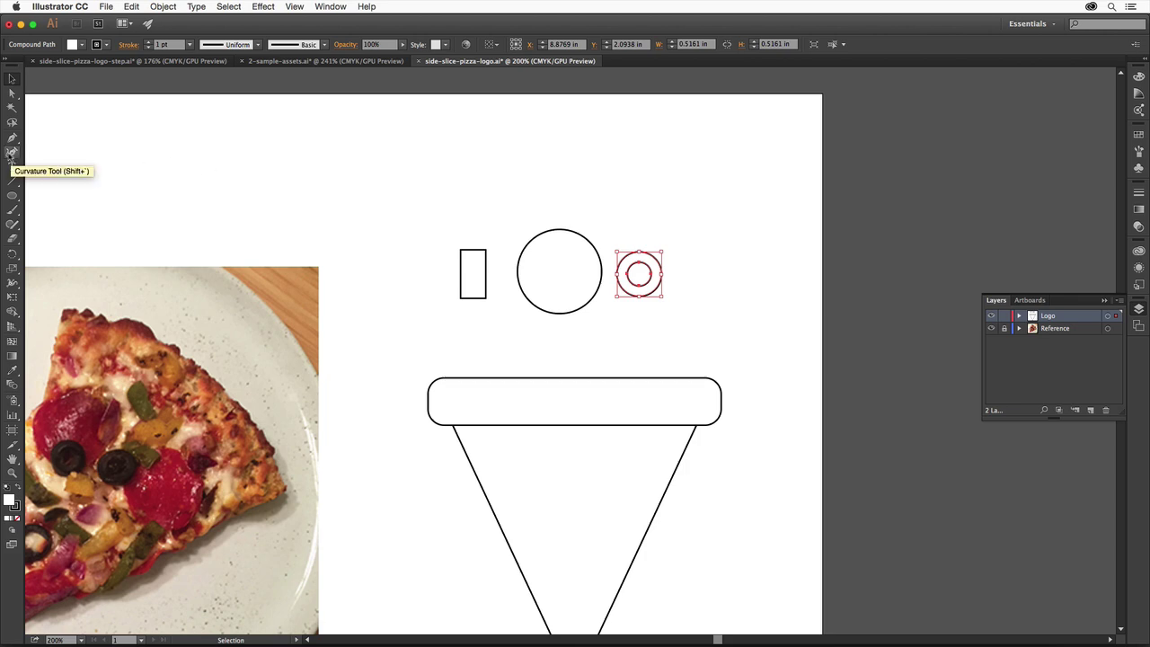
# Trace a closed mushroom outline with the Curvature Tool: a rounded cap and a short stem
pyautogui.click(12, 153)
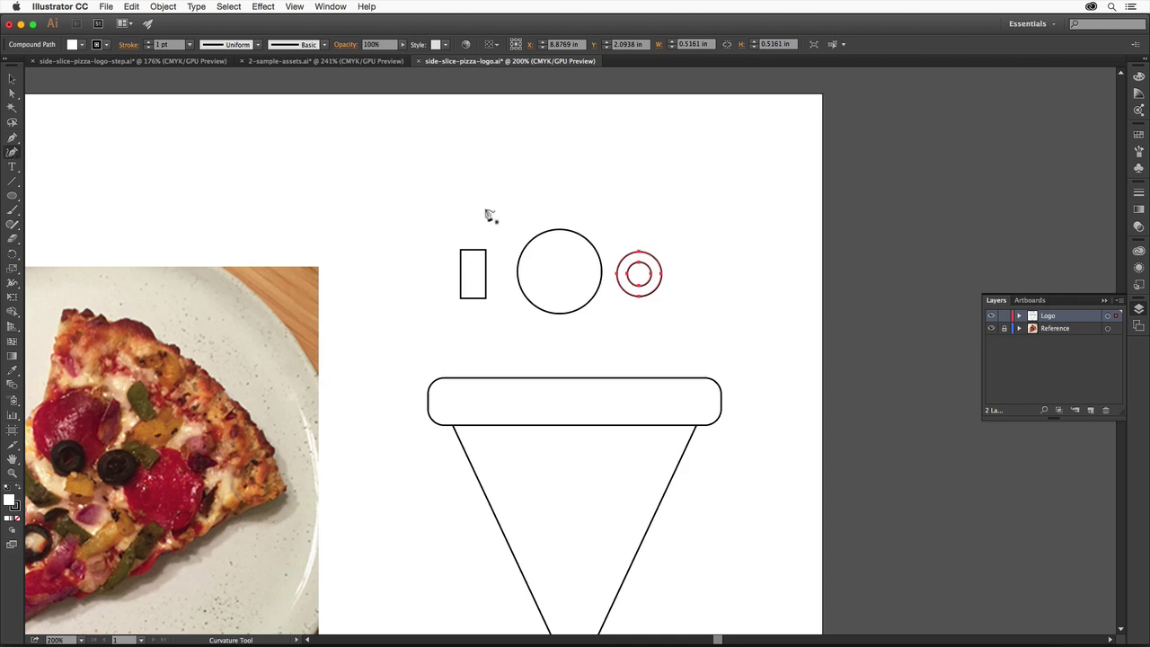
pyautogui.click(706, 289)
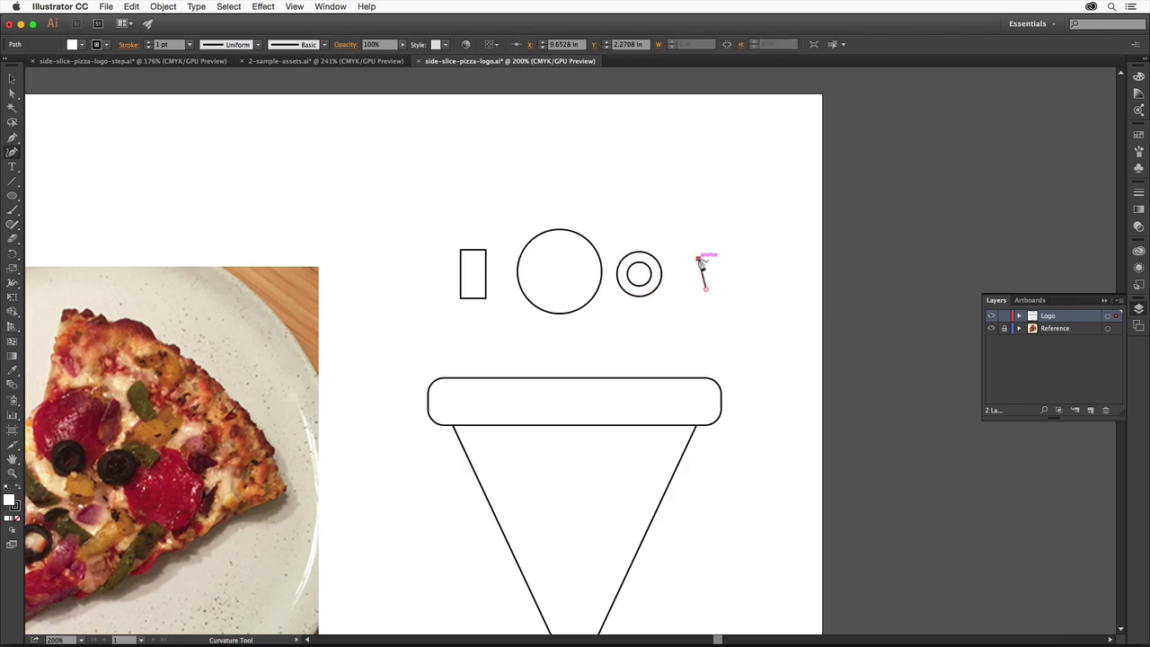
pyautogui.click(698, 259)
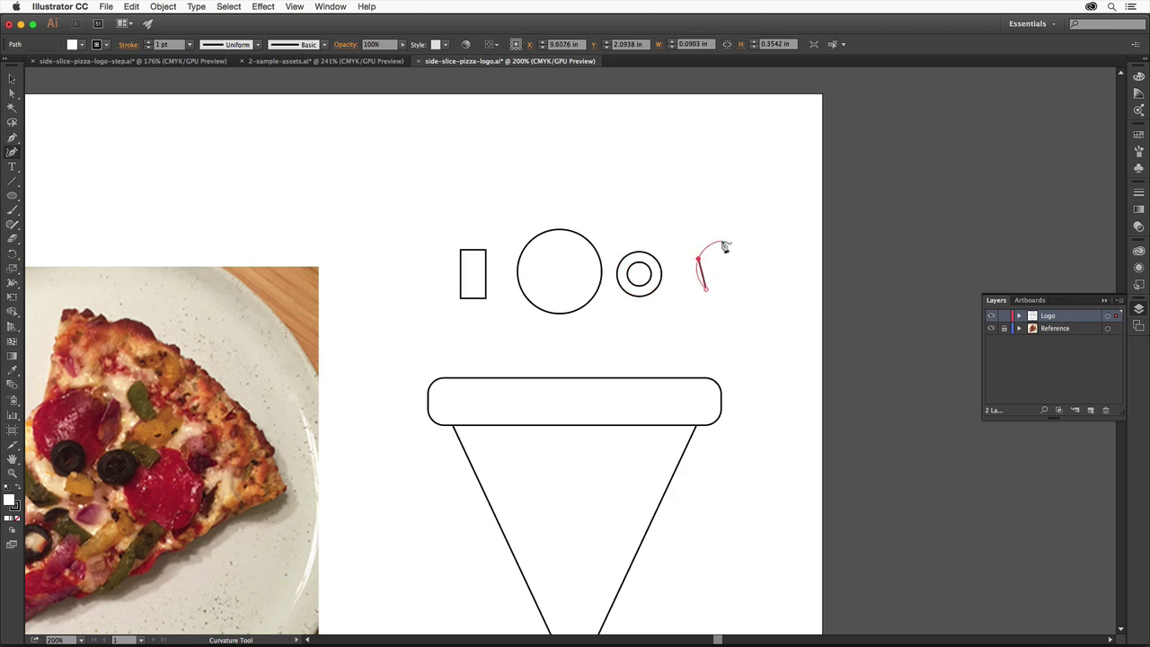
pyautogui.click(732, 241)
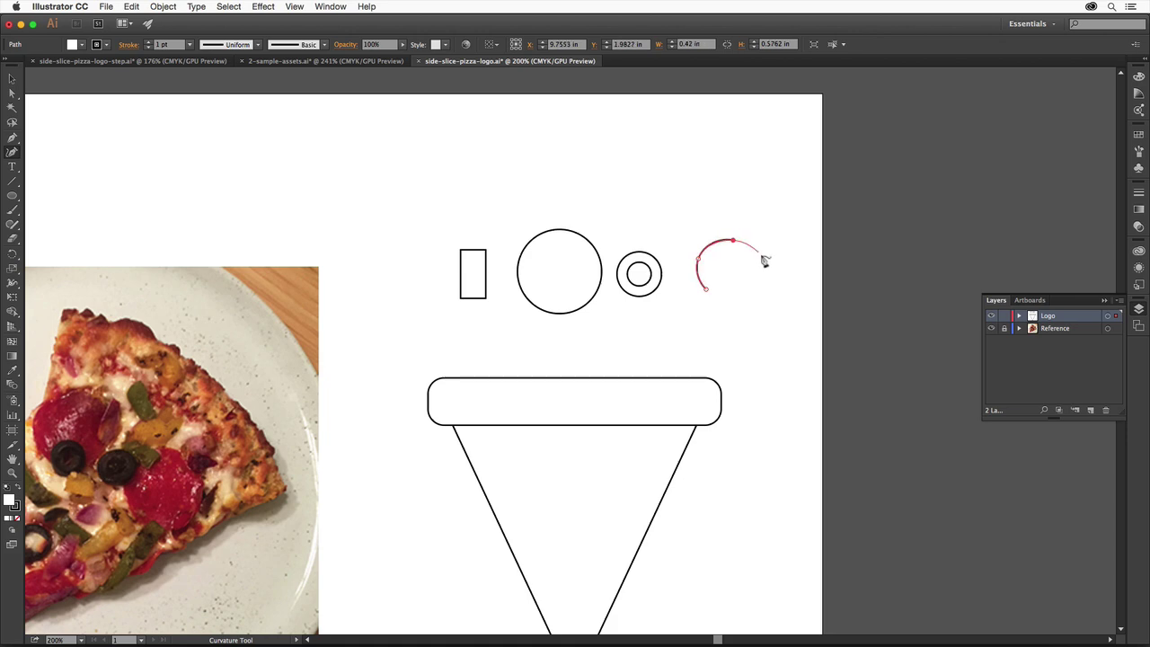
pyautogui.click(766, 260)
pyautogui.click(754, 290)
pyautogui.click(745, 309)
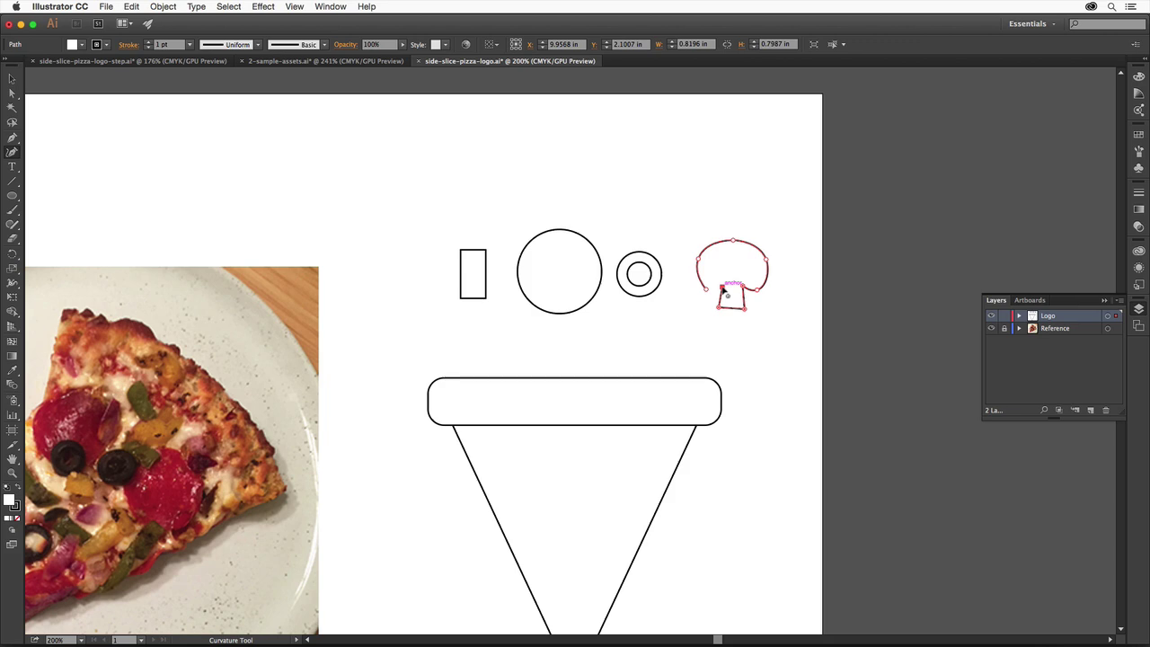
pyautogui.click(721, 287)
# Refine the mushroom curves: smooth the lower left, bulge the cap's left side, raise its top
pyautogui.click(709, 297)
pyautogui.click(699, 261)
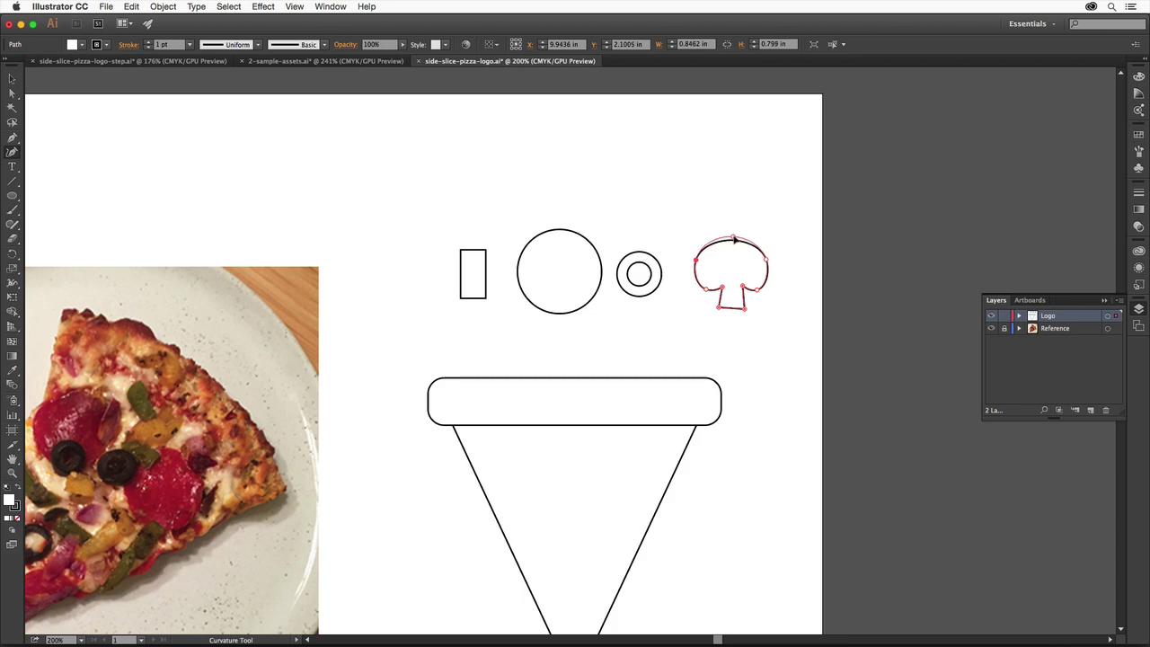
pyautogui.click(734, 238)
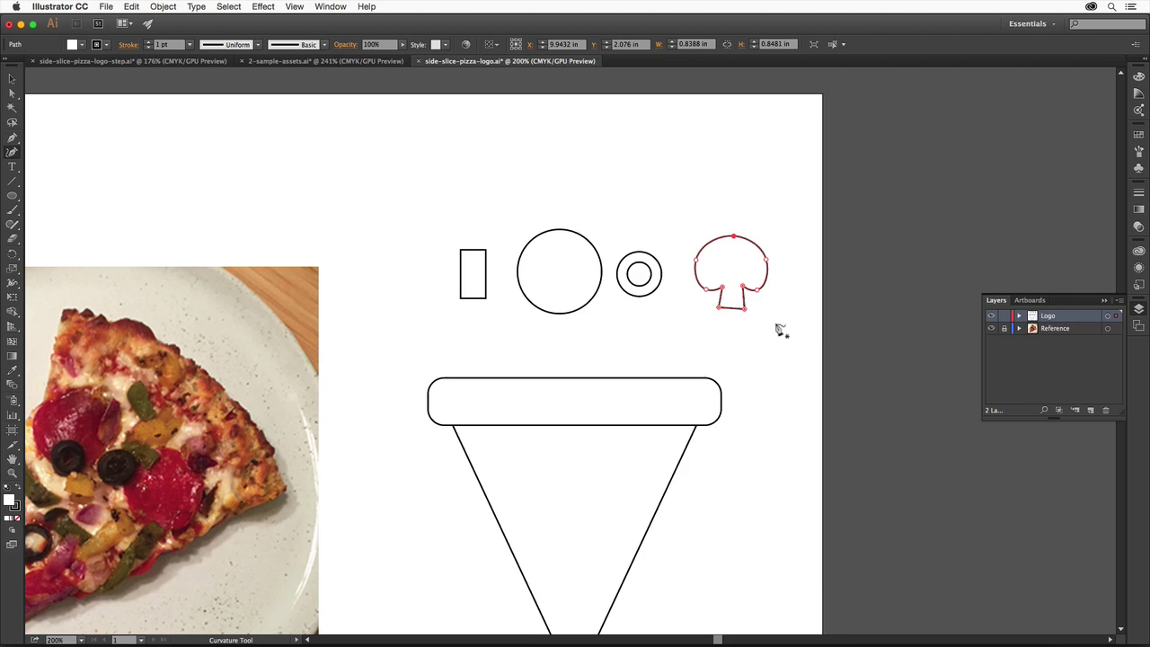
# Save the pizza logo document with Save As to store the new topping shapes
pyautogui.click(105, 6)
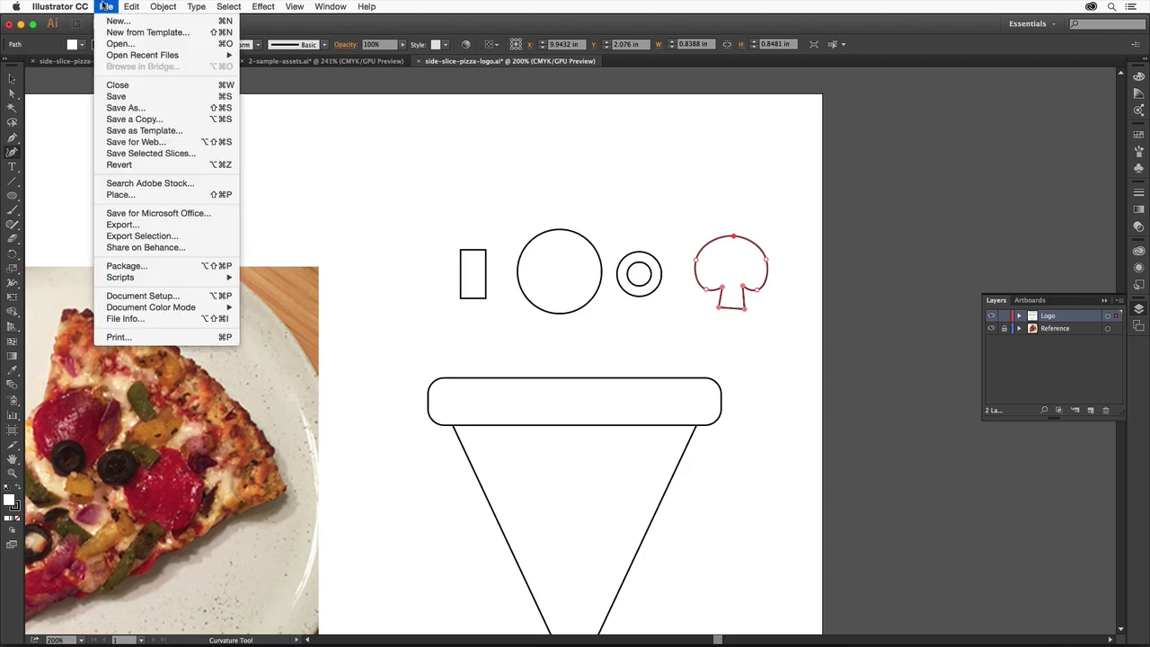
pyautogui.click(126, 107)
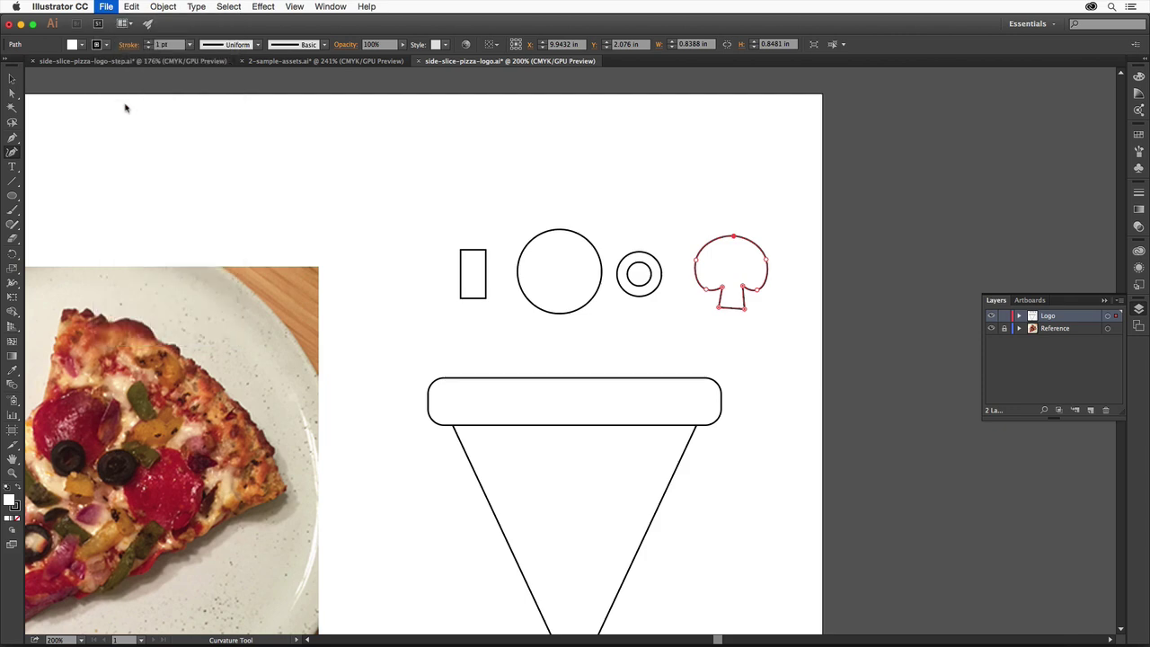